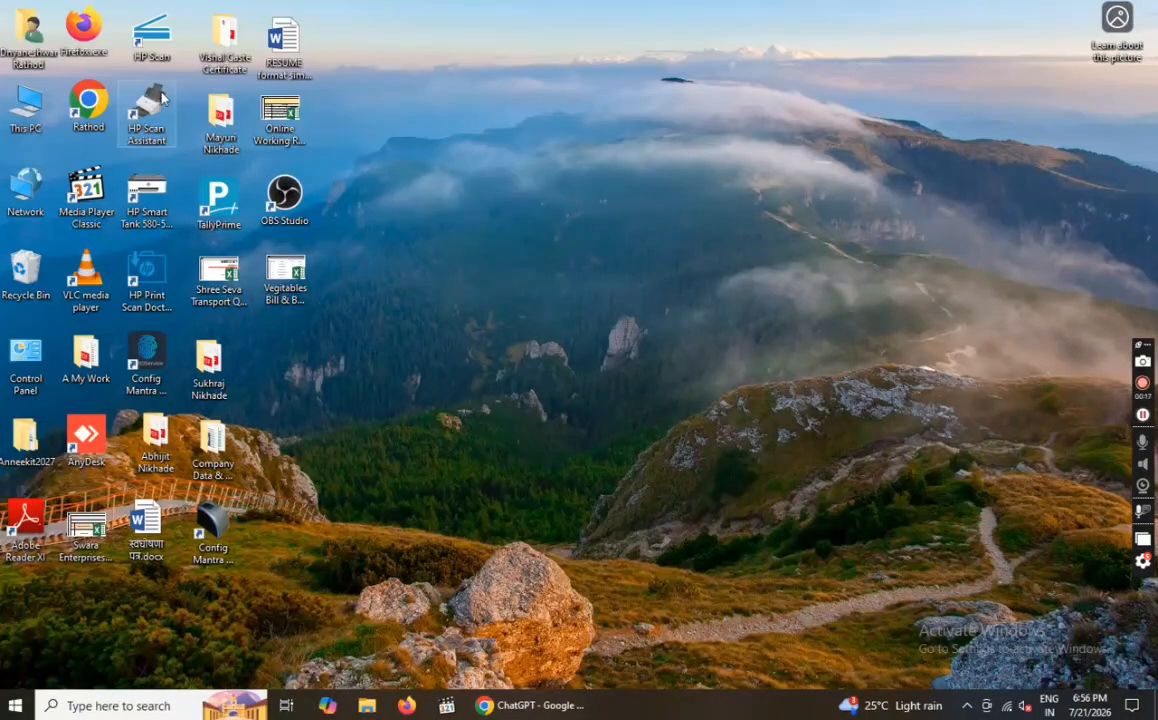
- Launch Google Chrome from its desktop shortcut
{"action": "double_click", "coordinate": [90, 110]}
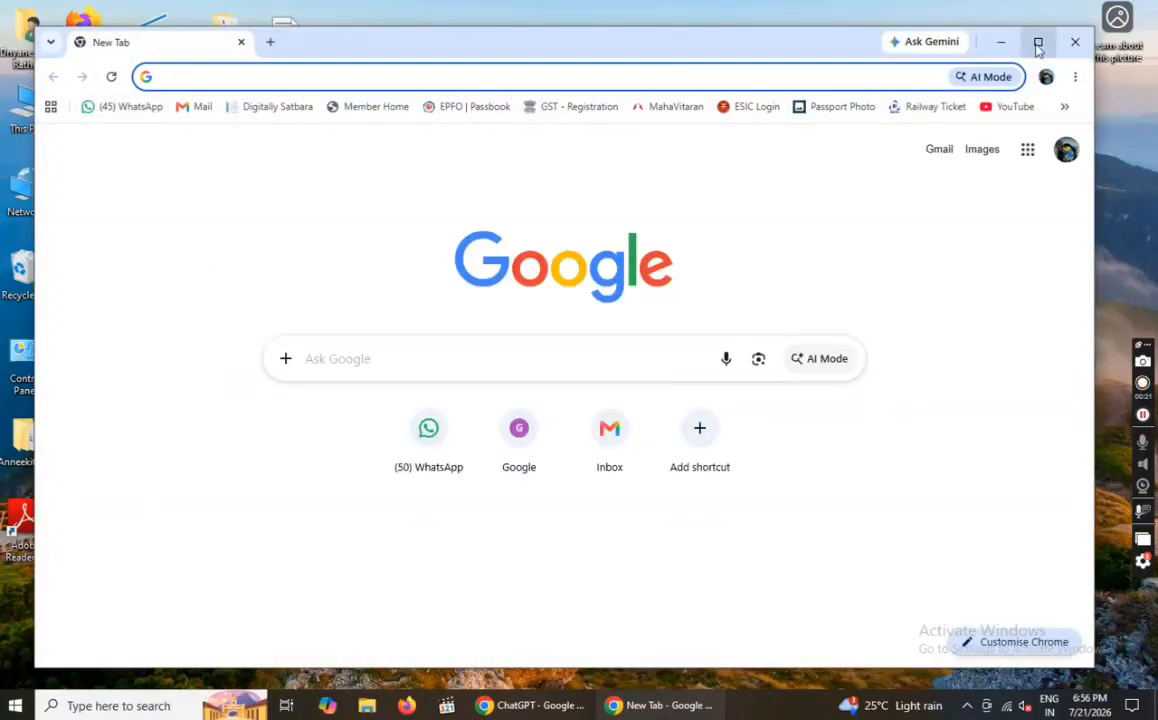
- Maximize Chrome and search Google for 'Mantra RD Service l1 recharge'
{"action": "left_click", "coordinate": [1038, 44]}
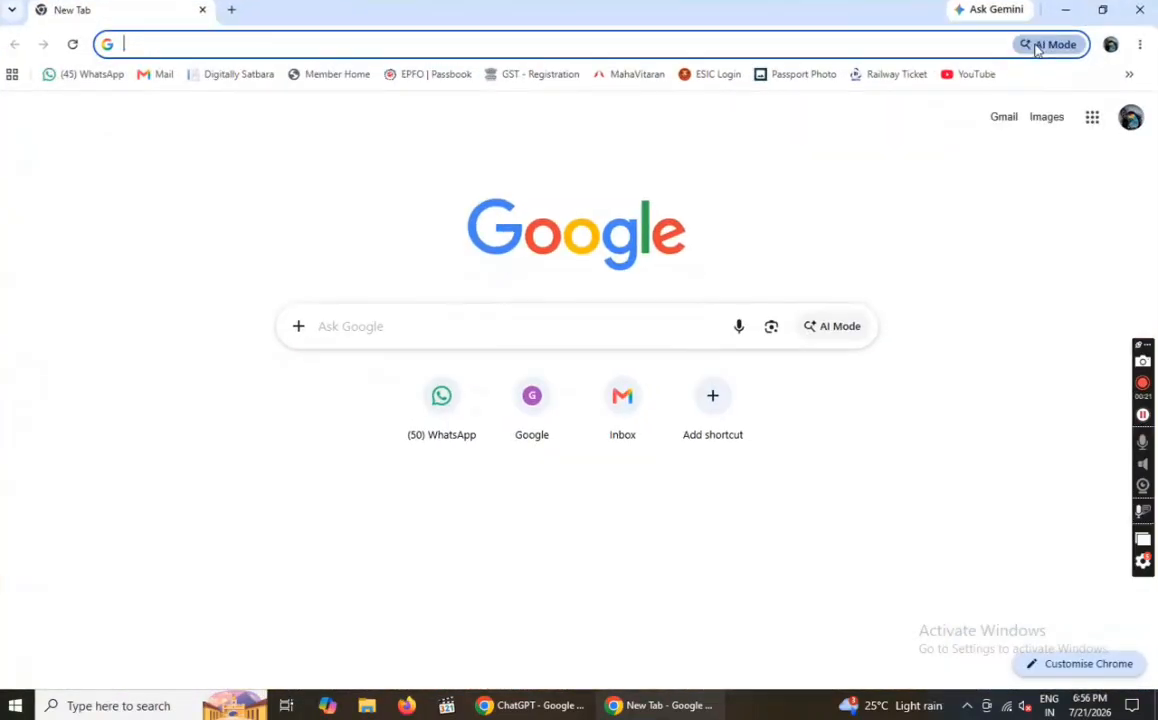
{"action": "left_click", "coordinate": [149, 48]}
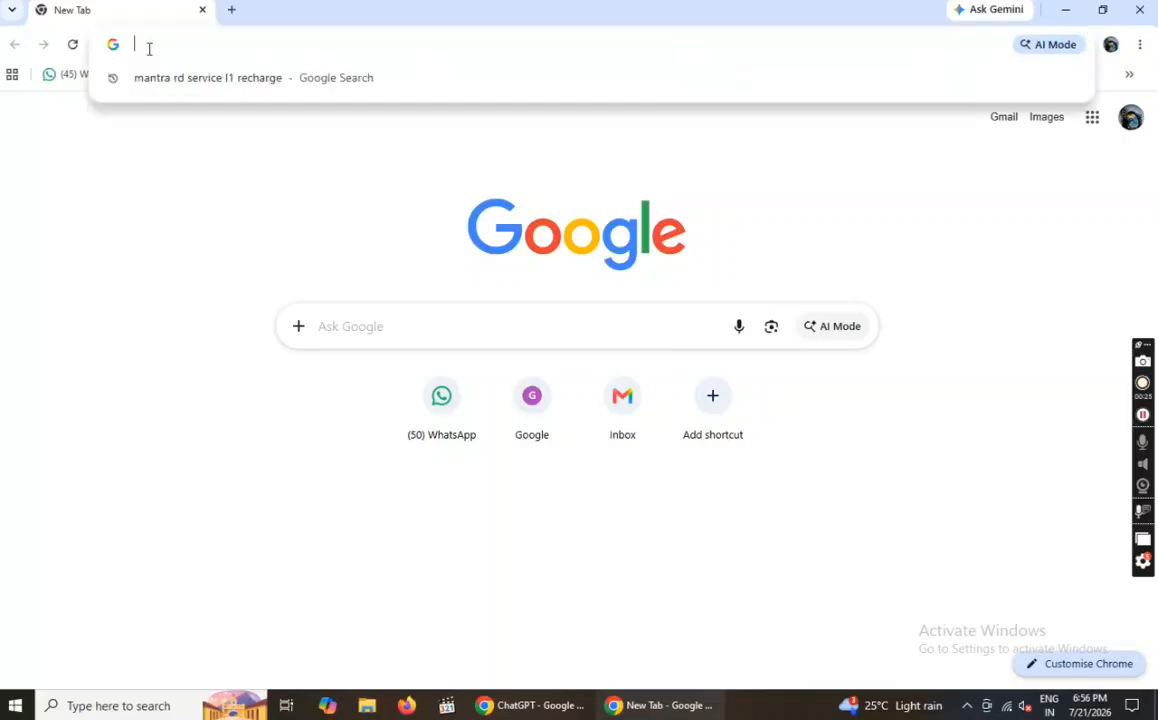
{"action": "type", "text": "Mantra"}
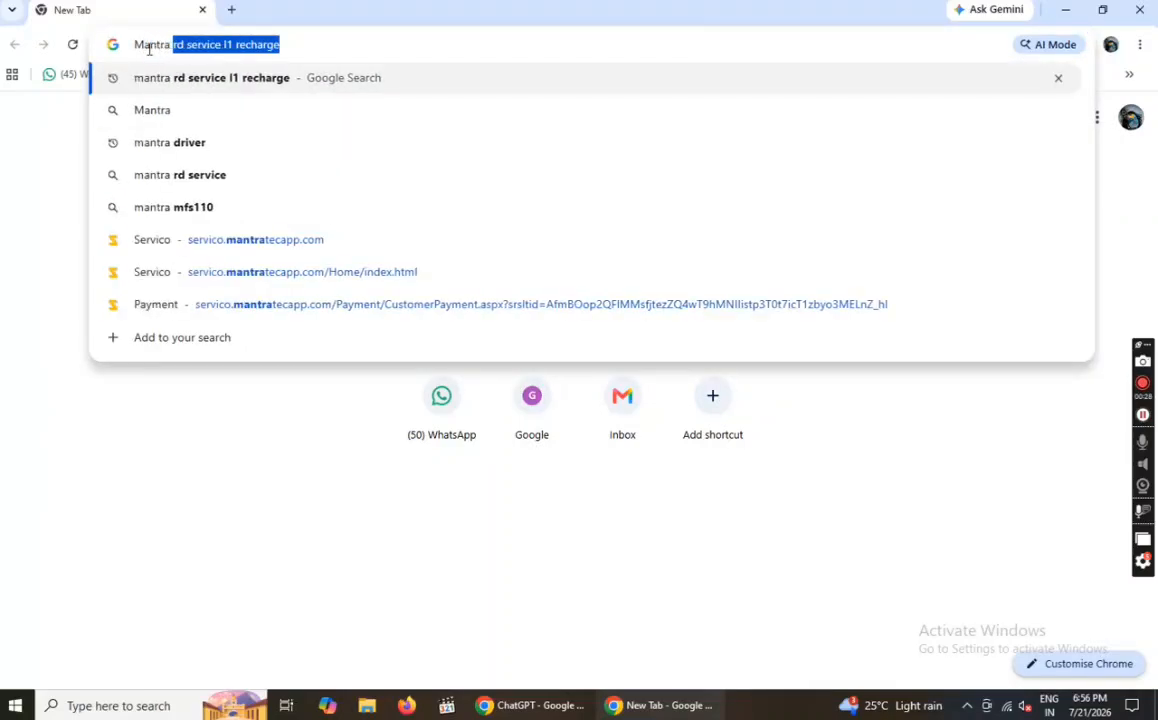
{"action": "type", "text": " RD"}
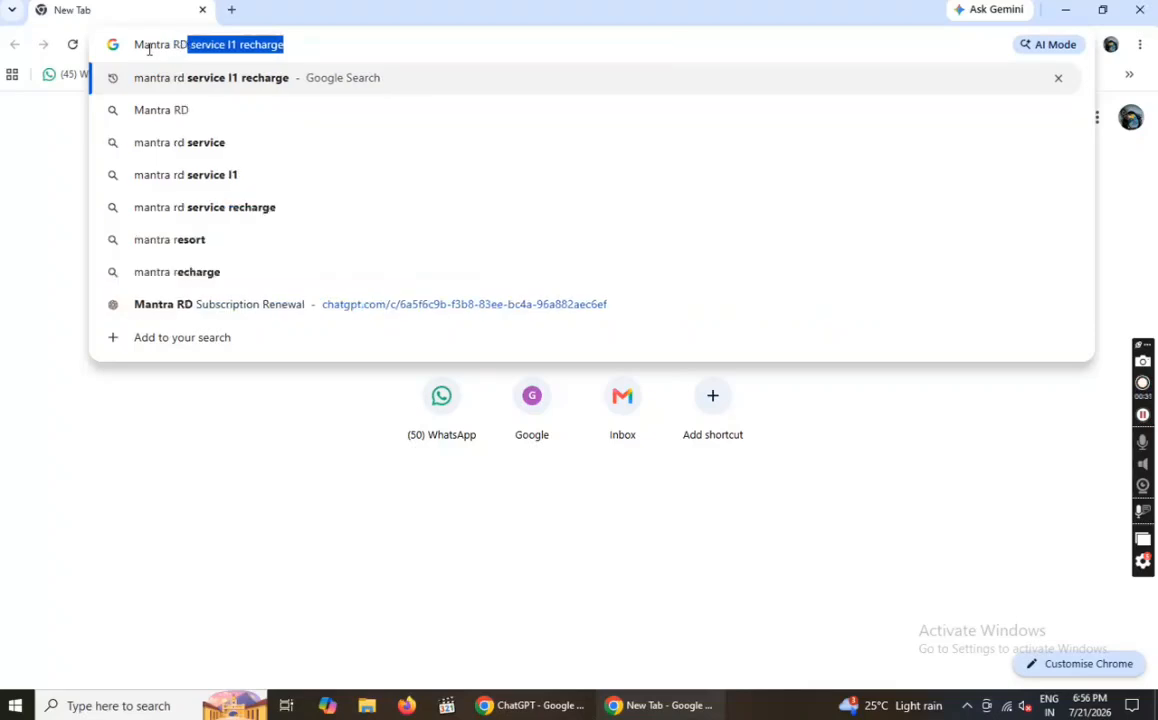
{"action": "type", "text": " Servi"}
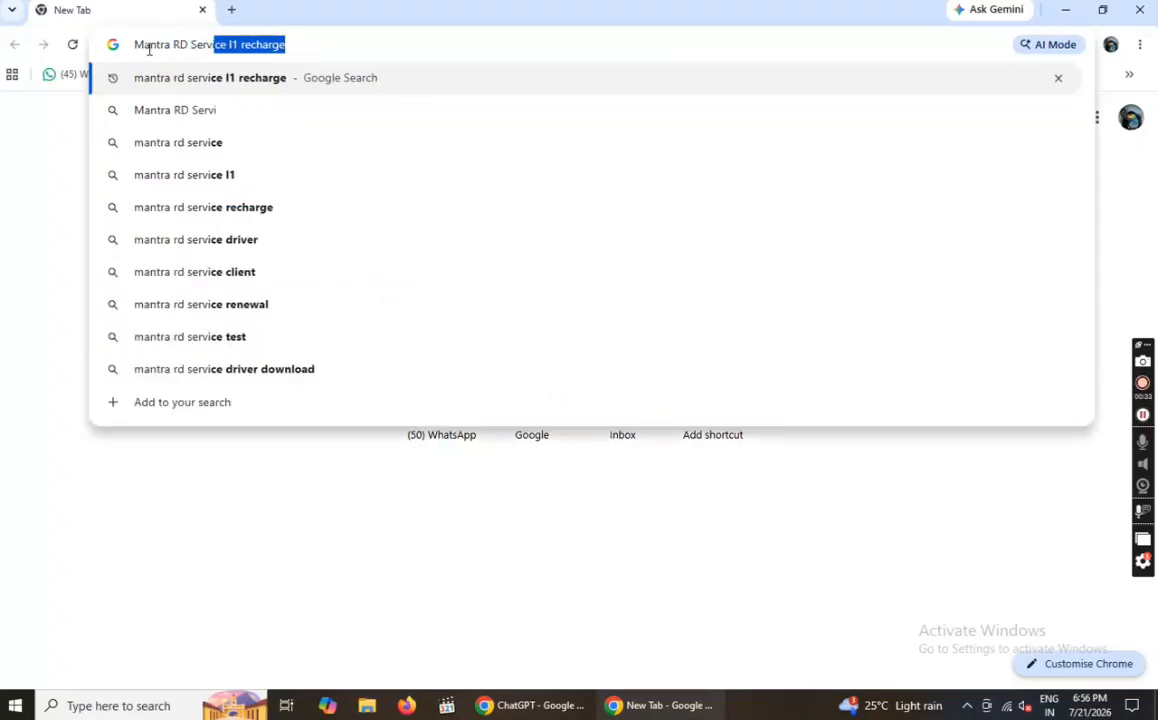
{"action": "type", "text": "ce l"}
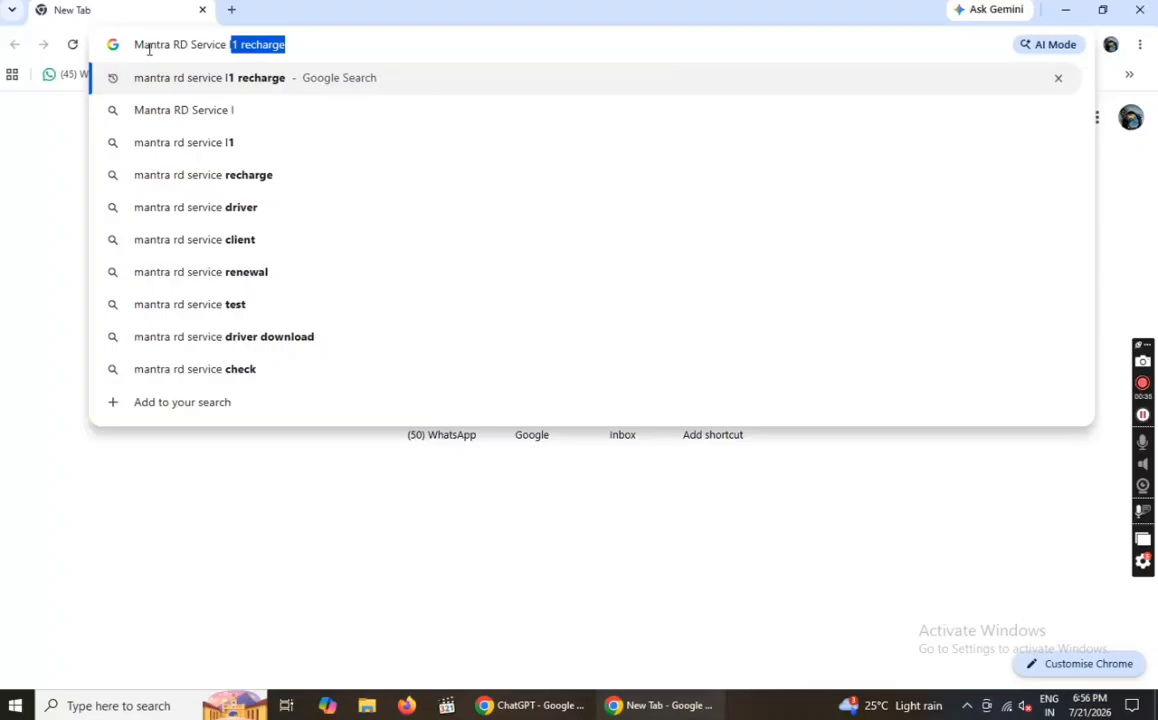
{"action": "type", "text": "1 recharge"}
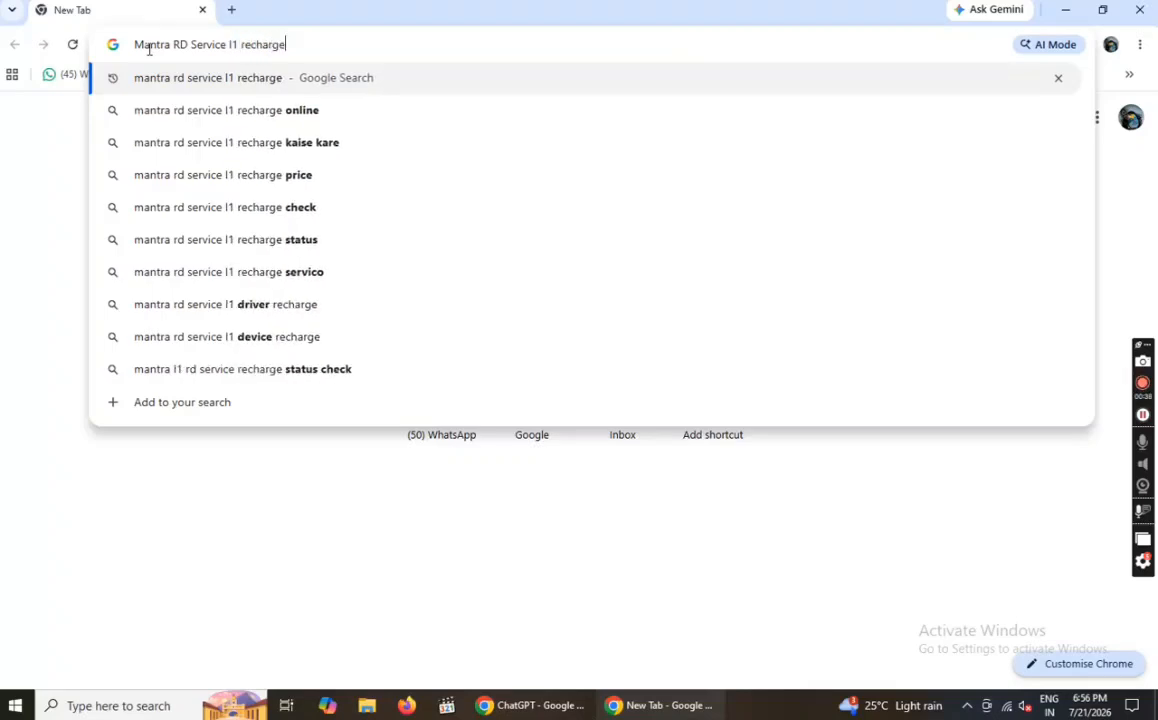
{"action": "key", "text": "Return"}
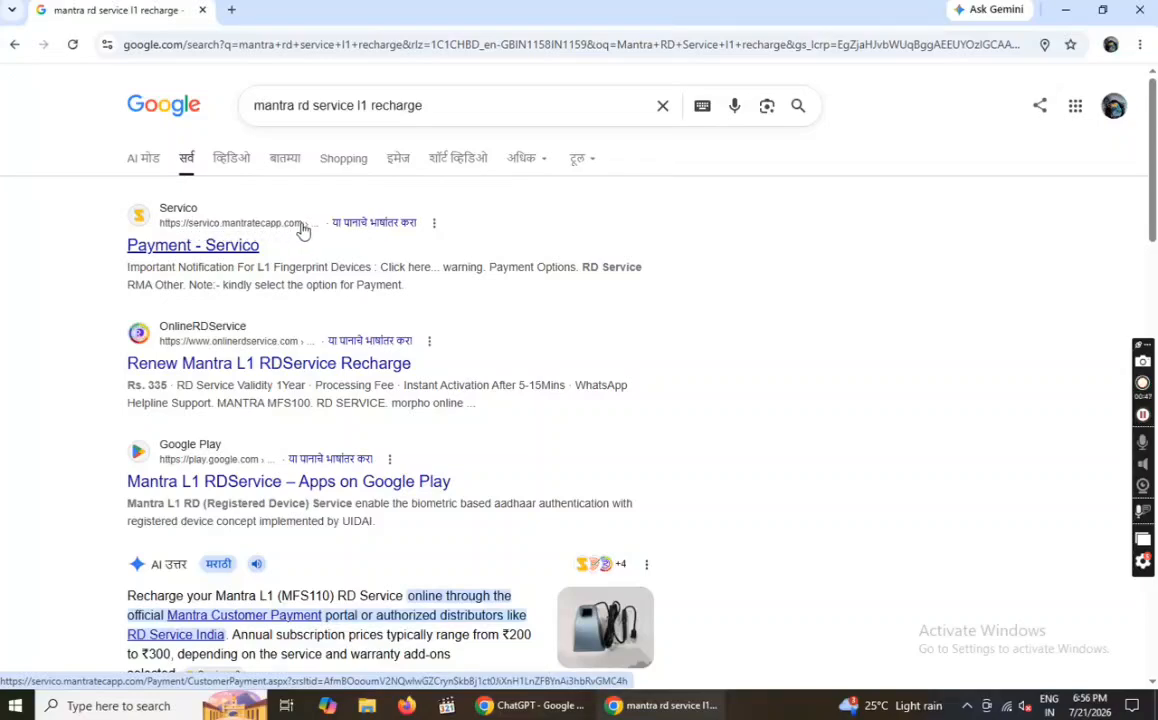
- Open the Payment - Servico result, choose RD Service, and answer No to Check GST
{"action": "left_click", "coordinate": [226, 250]}
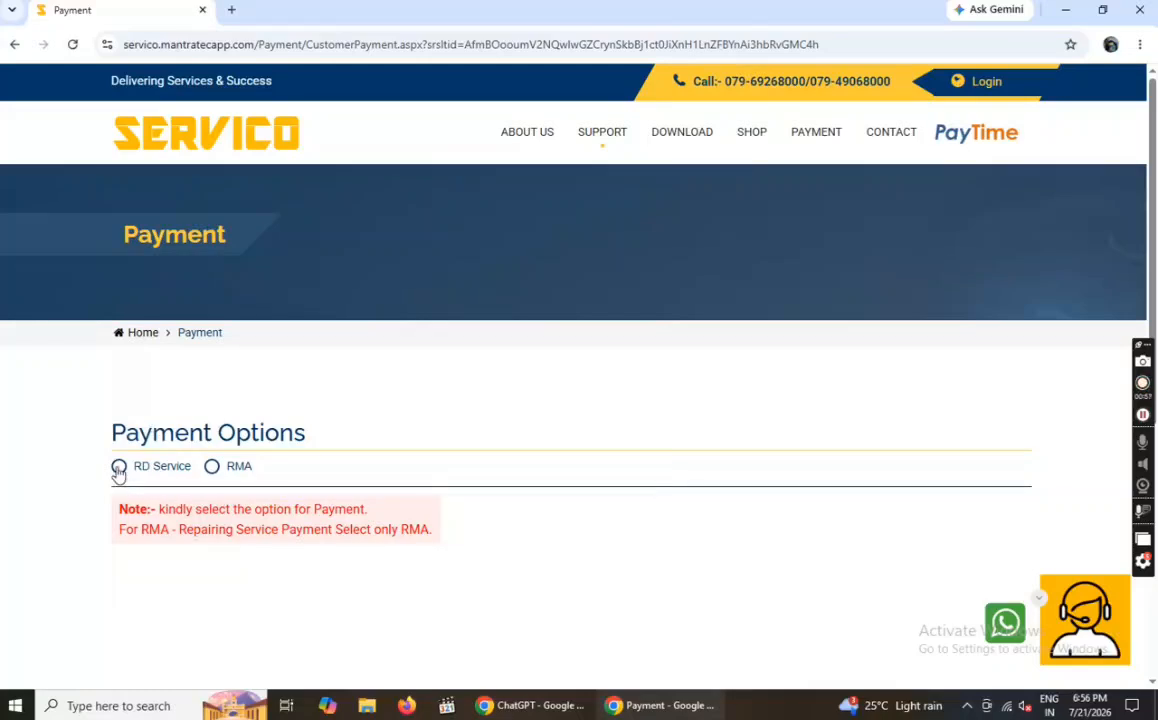
{"action": "left_click", "coordinate": [119, 467]}
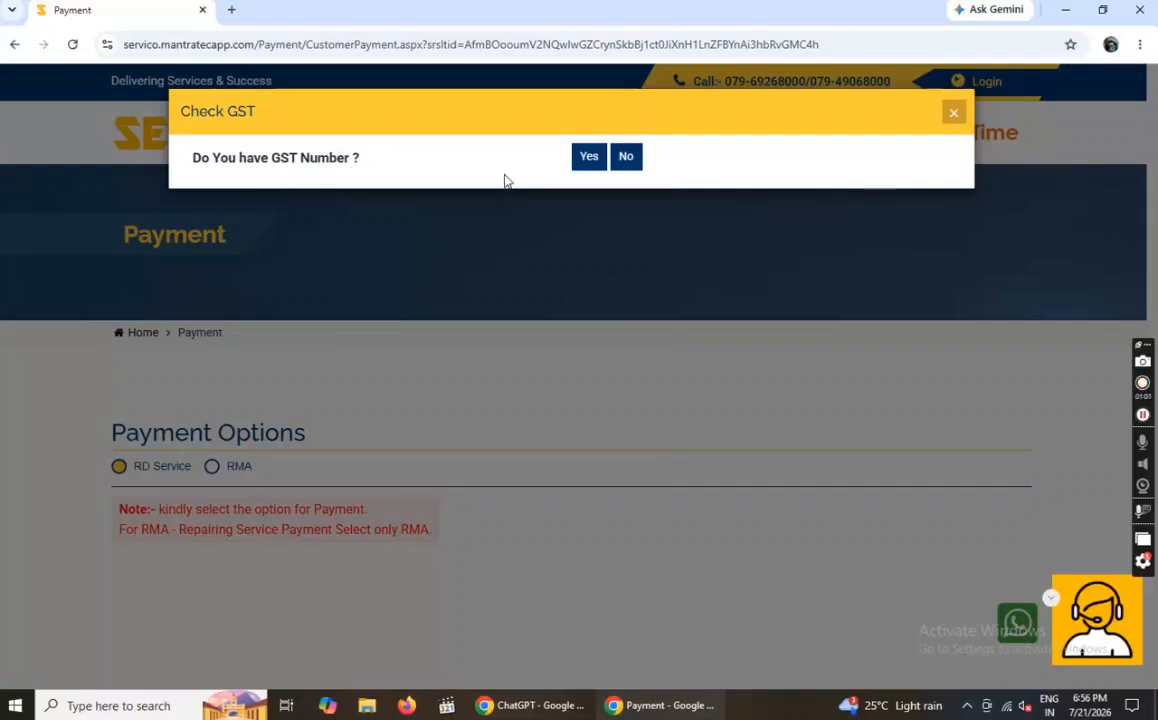
{"action": "left_click", "coordinate": [626, 157]}
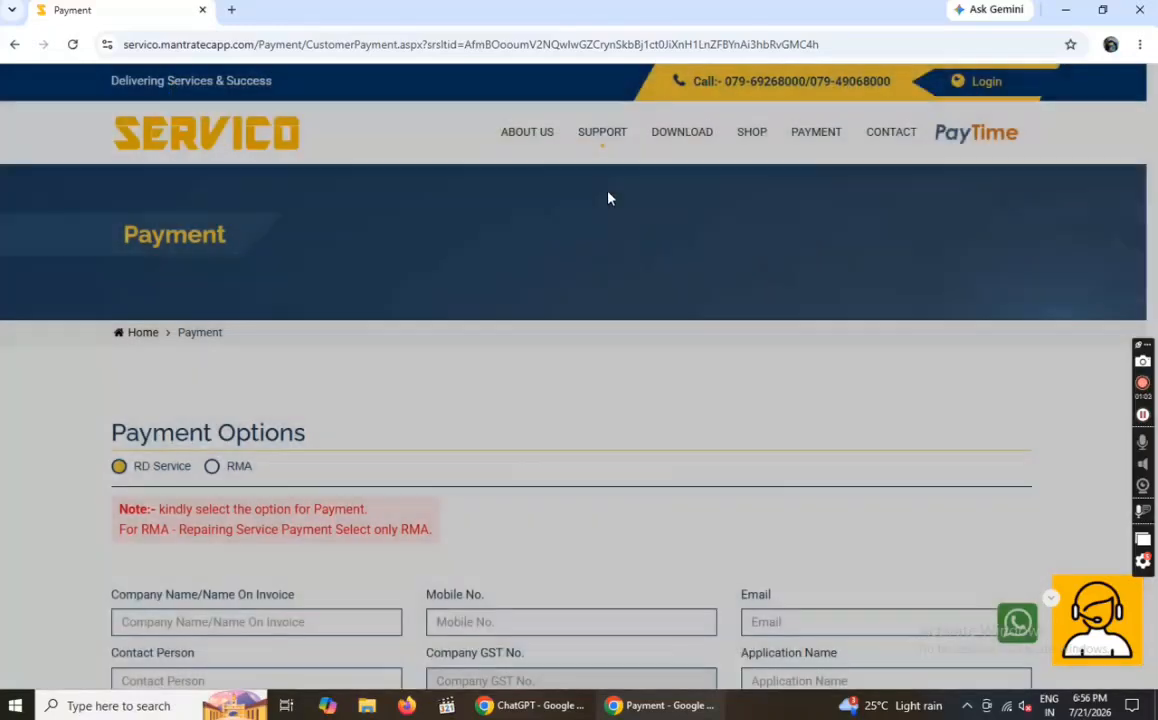
{"action": "scroll", "coordinate": [336, 410], "scroll_direction": "down", "scroll_amount": 4}
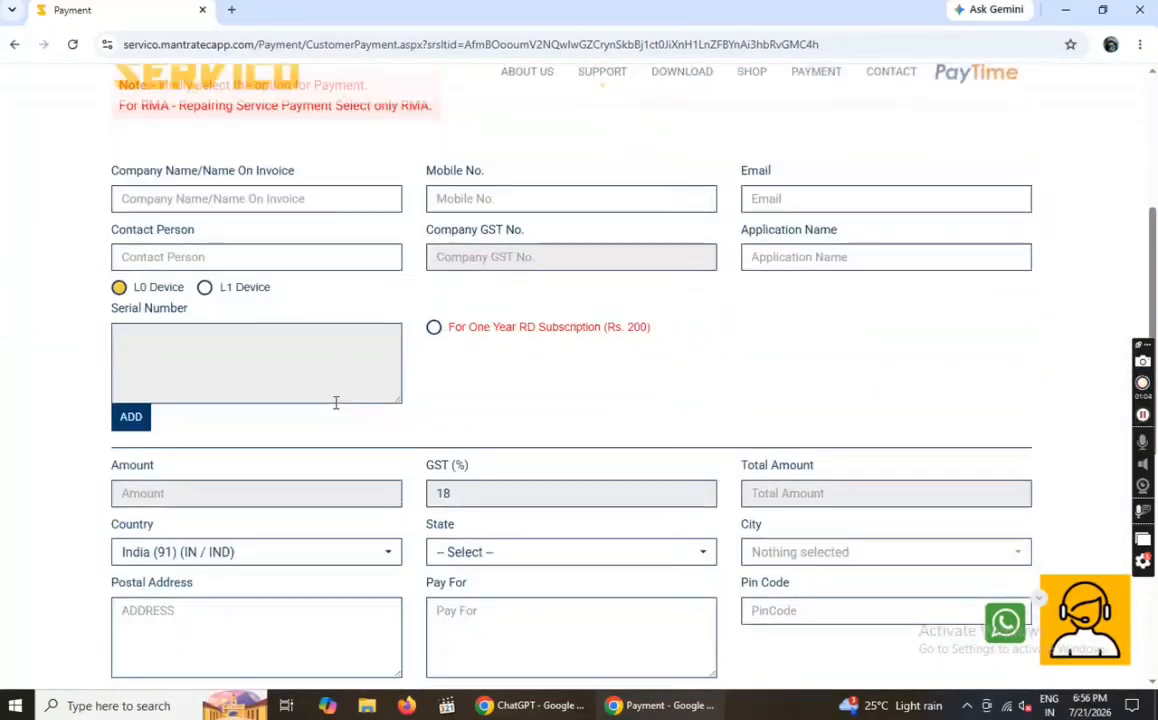
- Enter company name 'Shree Seva Services', the mobile number and the e-mail address
{"action": "left_click", "coordinate": [150, 200]}
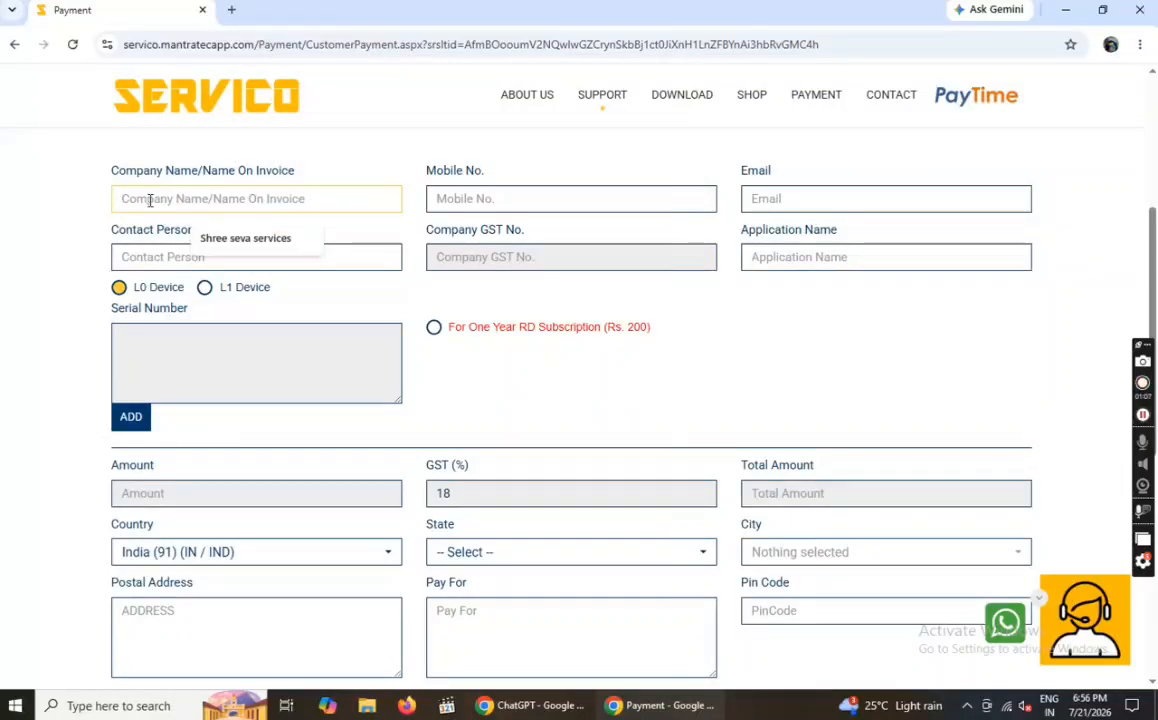
{"action": "type", "text": "Shree Seva "}
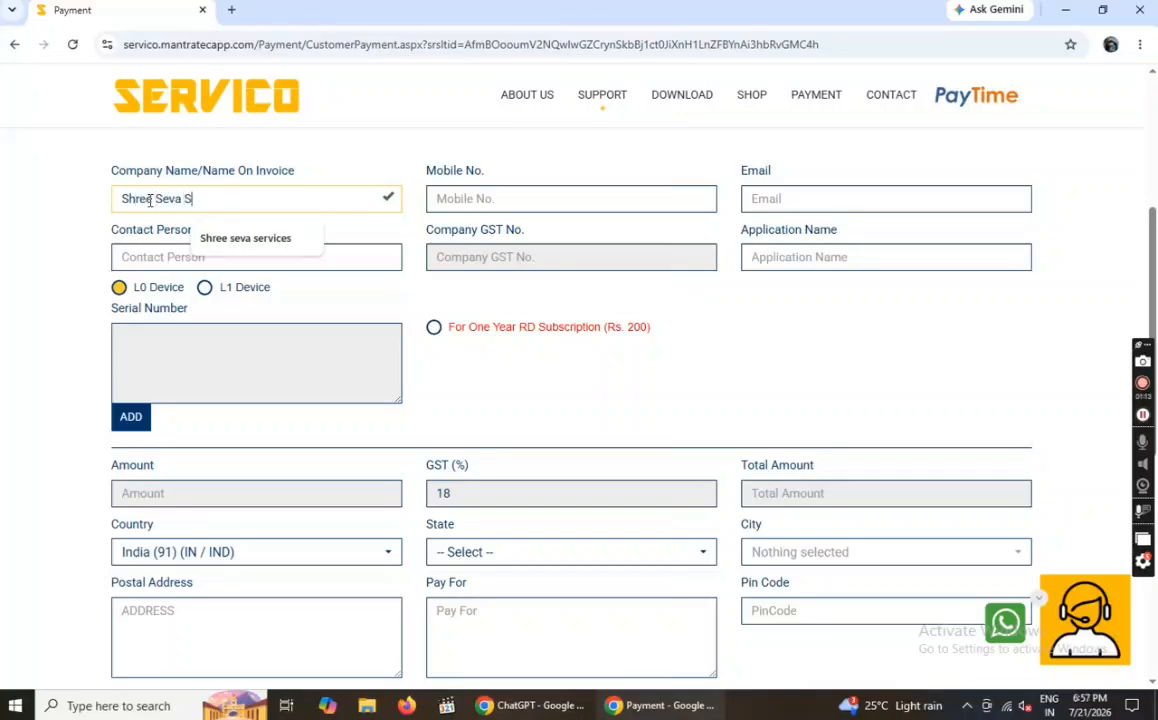
{"action": "type", "text": "Services"}
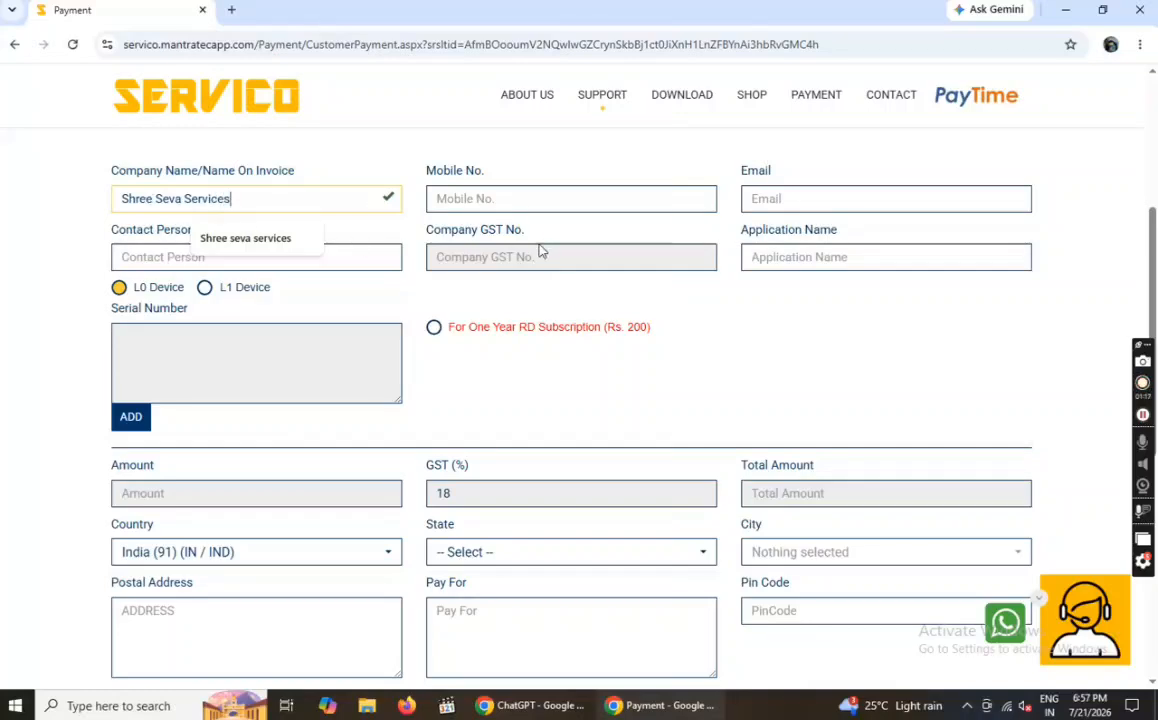
{"action": "left_click", "coordinate": [450, 200]}
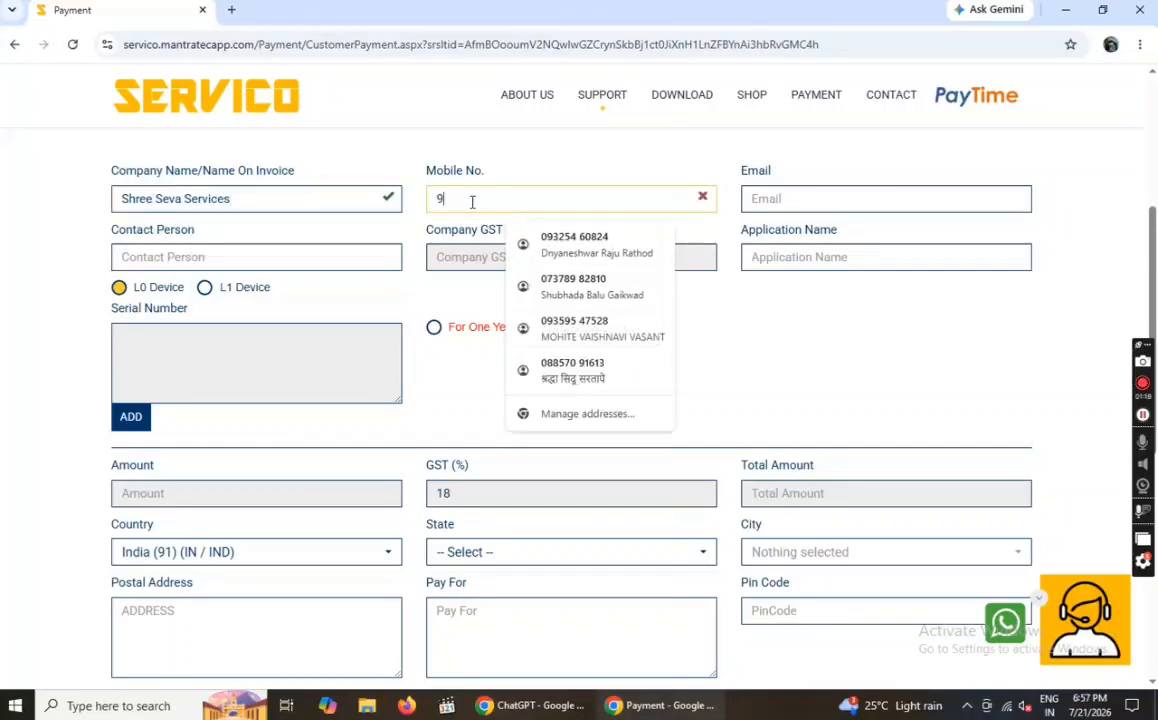
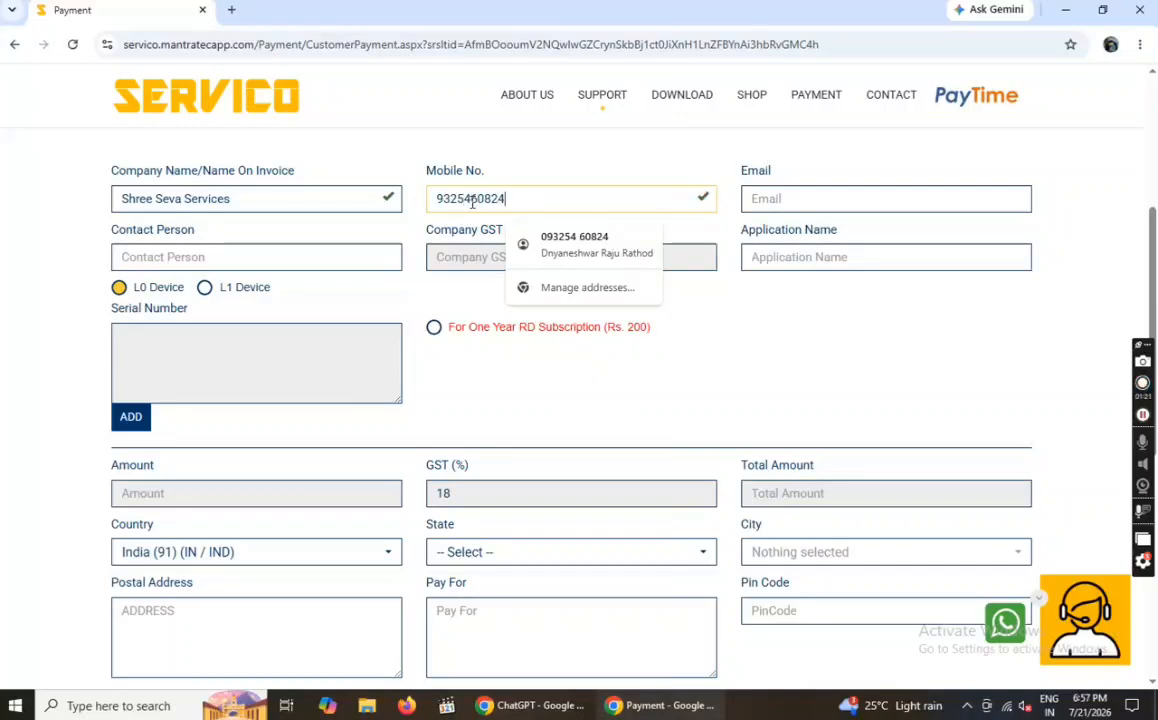
{"action": "left_click", "coordinate": [750, 204]}
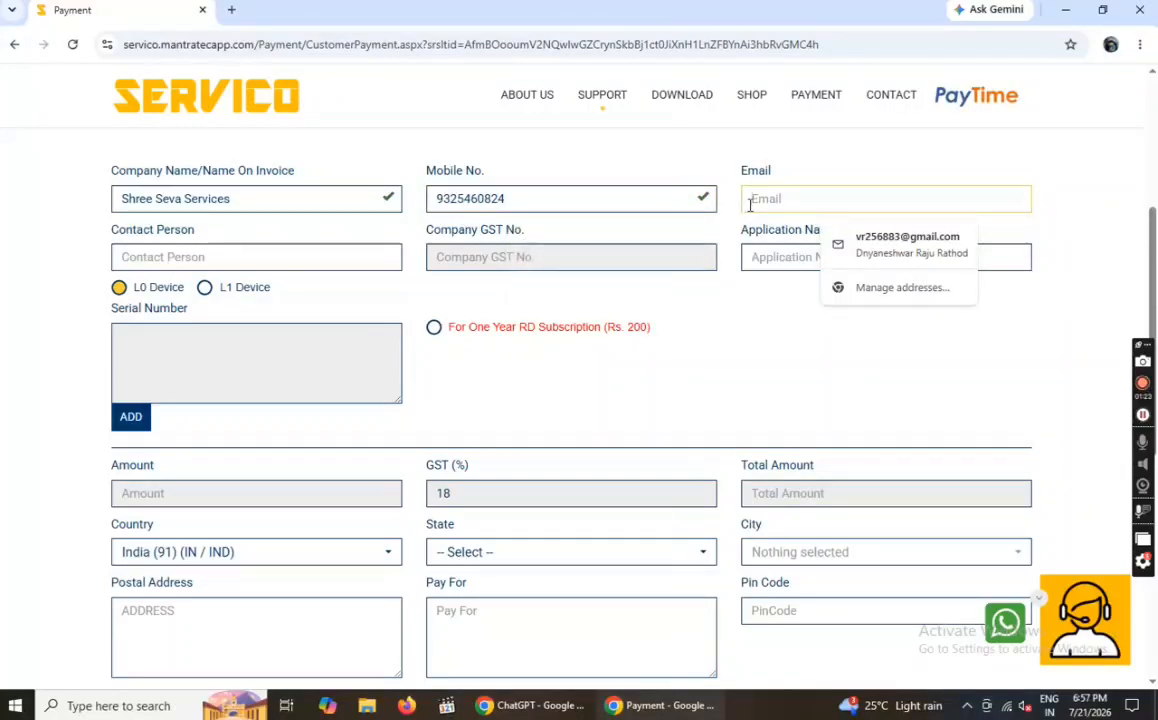
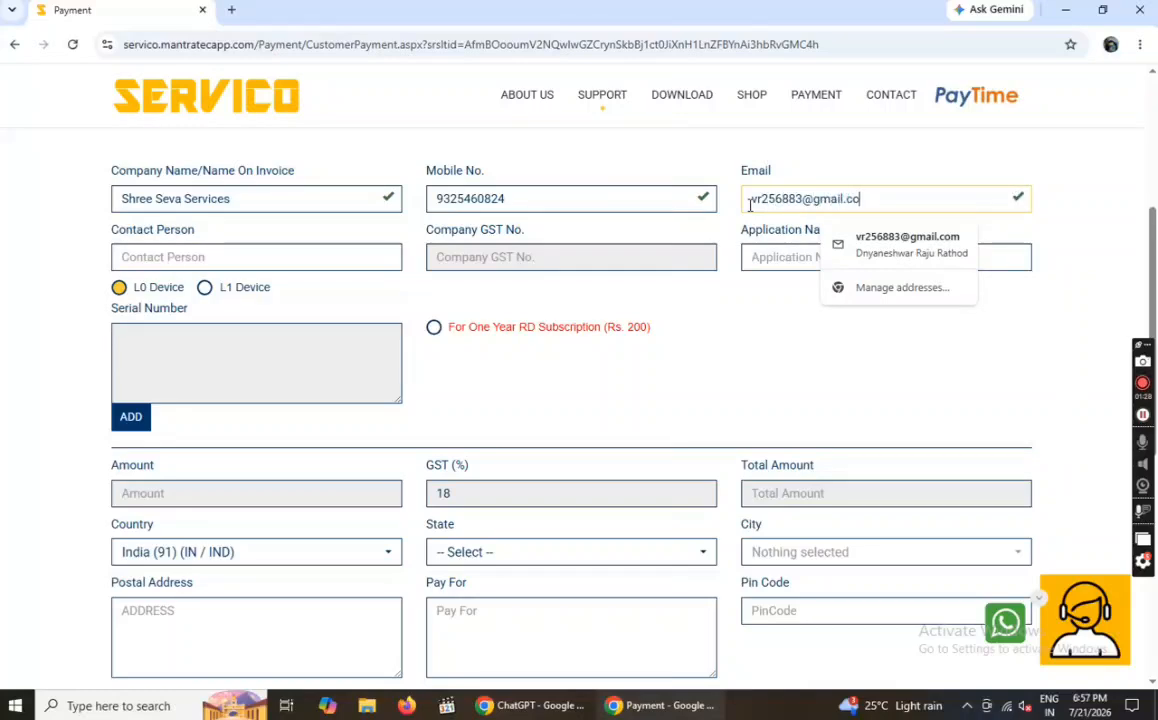
- Autofill contact and Pune, Maharashtra address from the saved profile and select L1 Device
{"action": "left_click", "coordinate": [166, 257]}
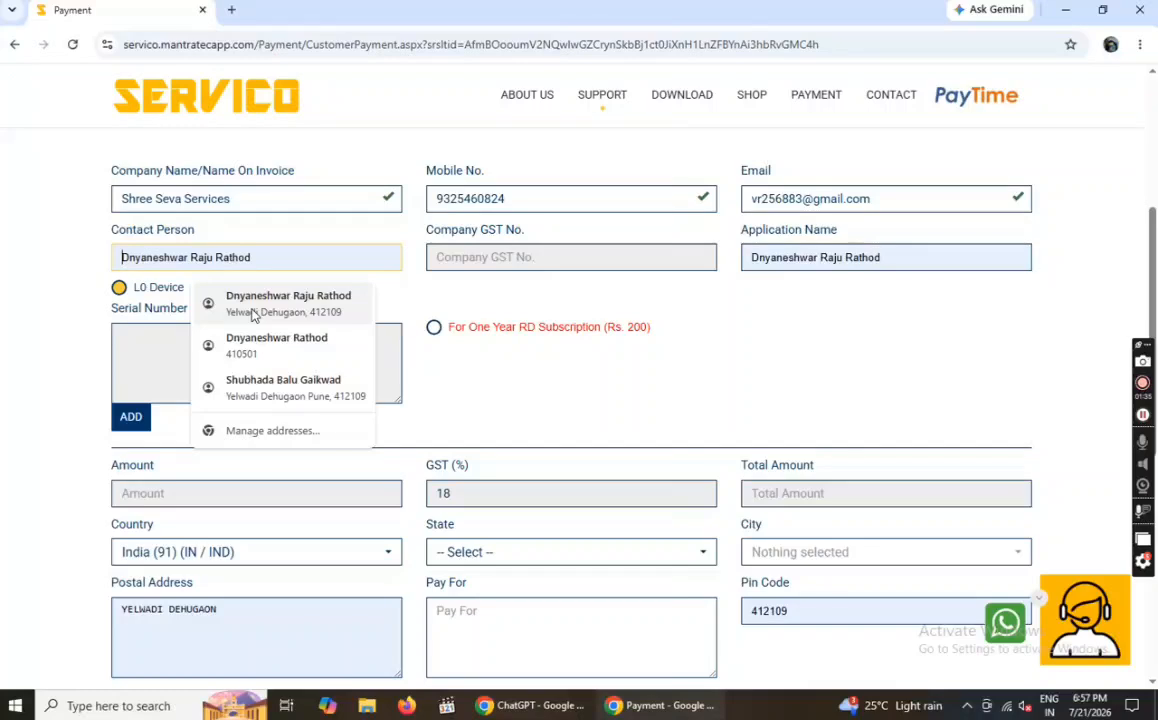
{"action": "left_click", "coordinate": [252, 304]}
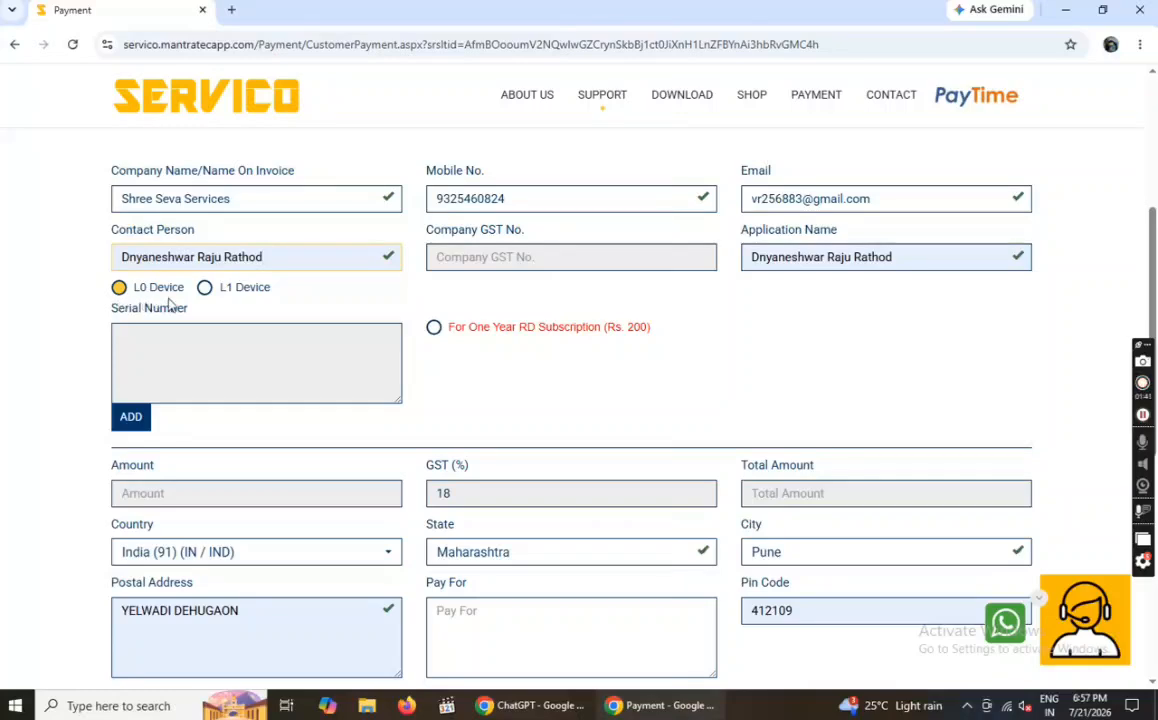
{"action": "left_click", "coordinate": [205, 289]}
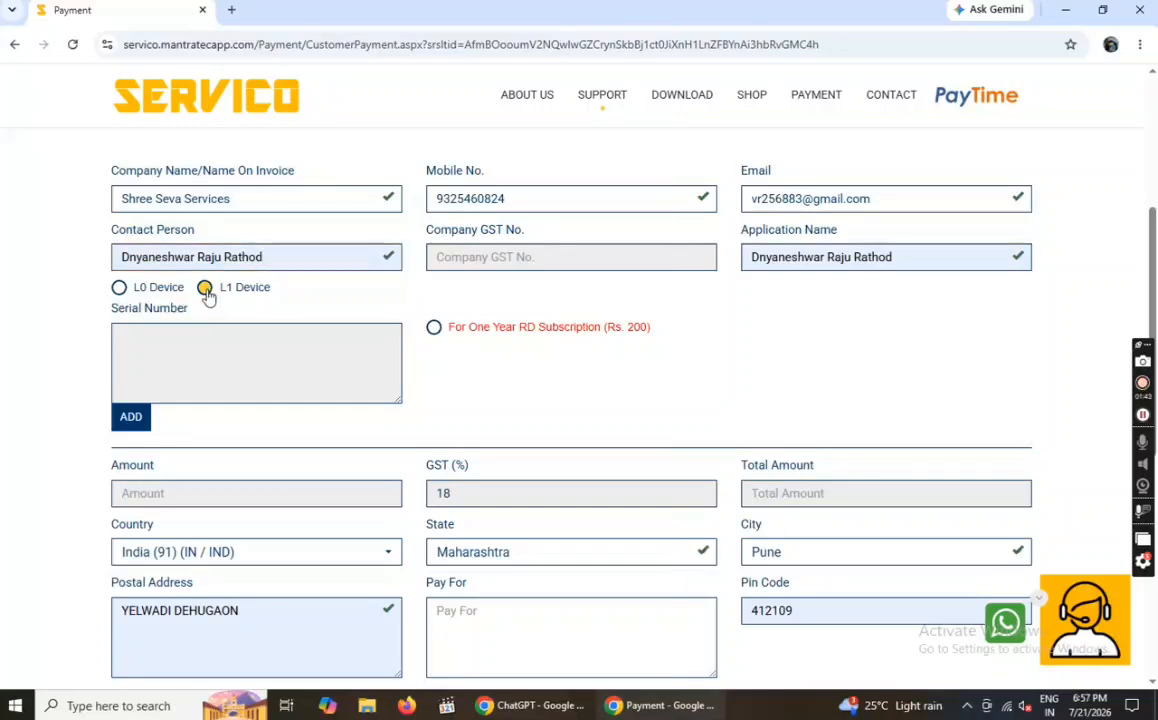
{"action": "left_click", "coordinate": [134, 418]}
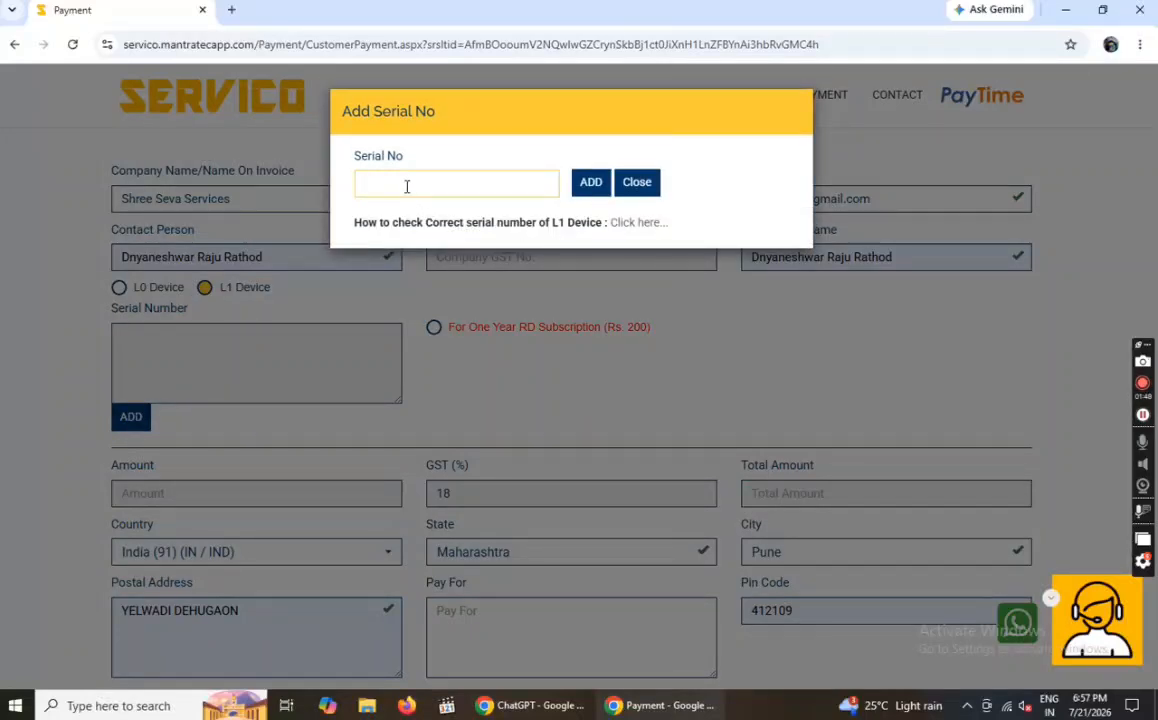
{"action": "type", "text": "9720690"}
{"action": "left_click", "coordinate": [594, 186]}
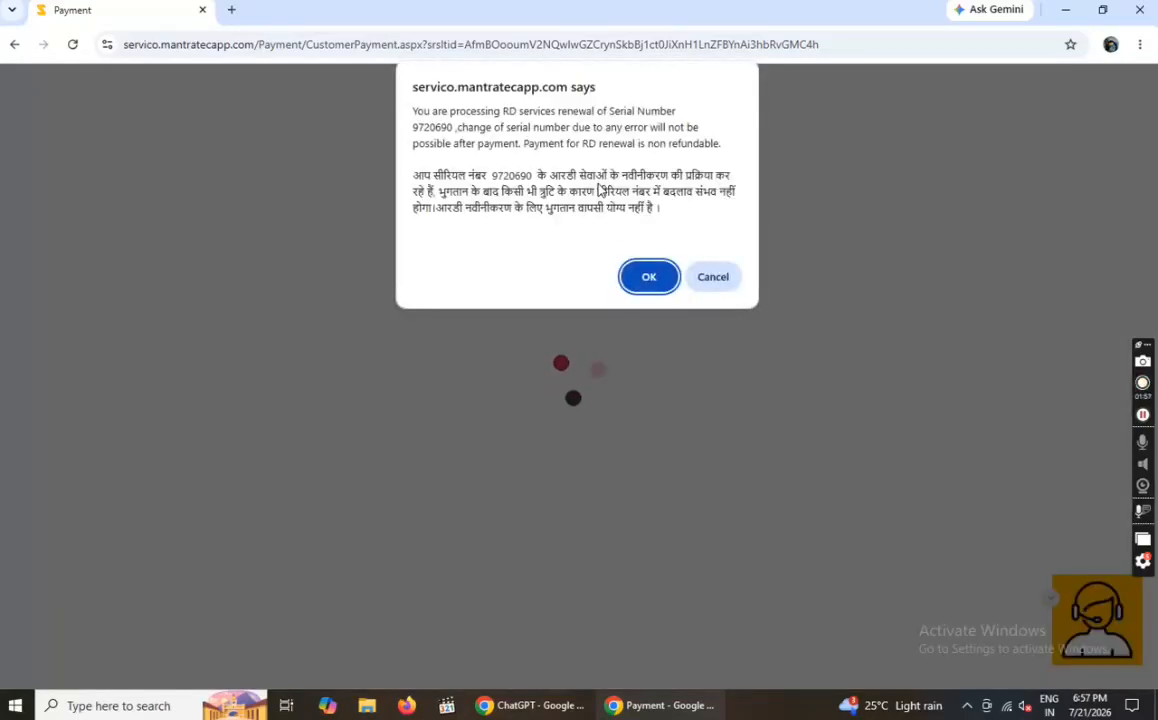
{"action": "key", "text": "Return"}
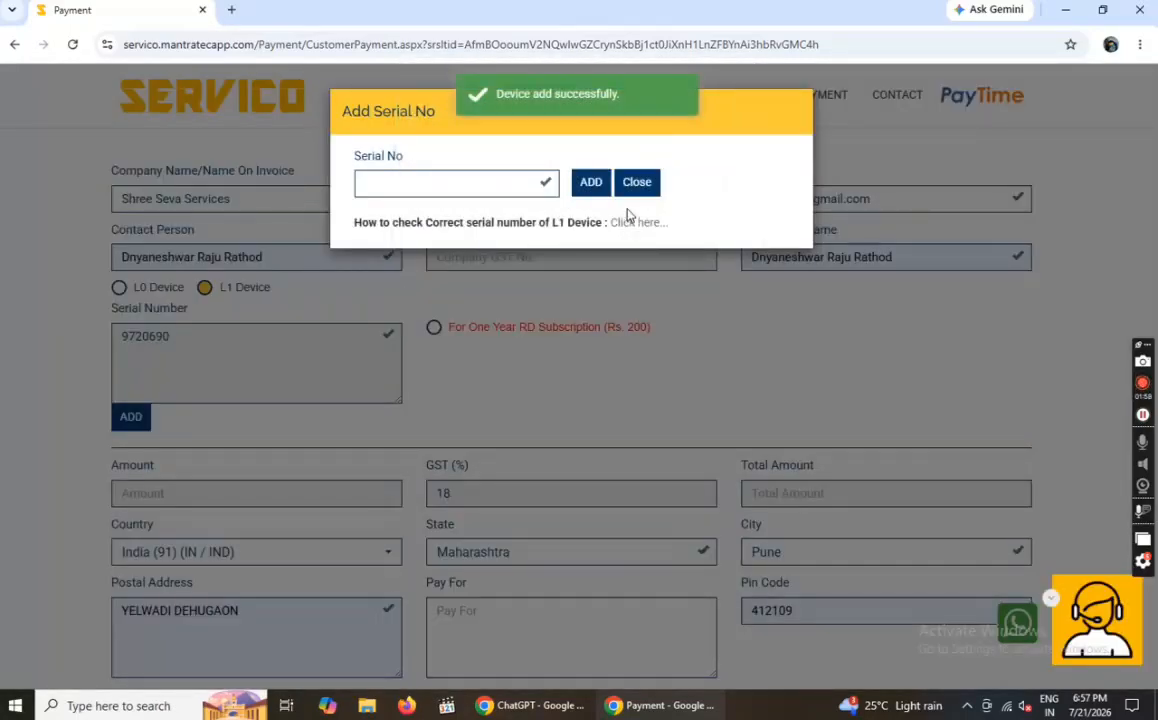
{"action": "left_click", "coordinate": [633, 184]}
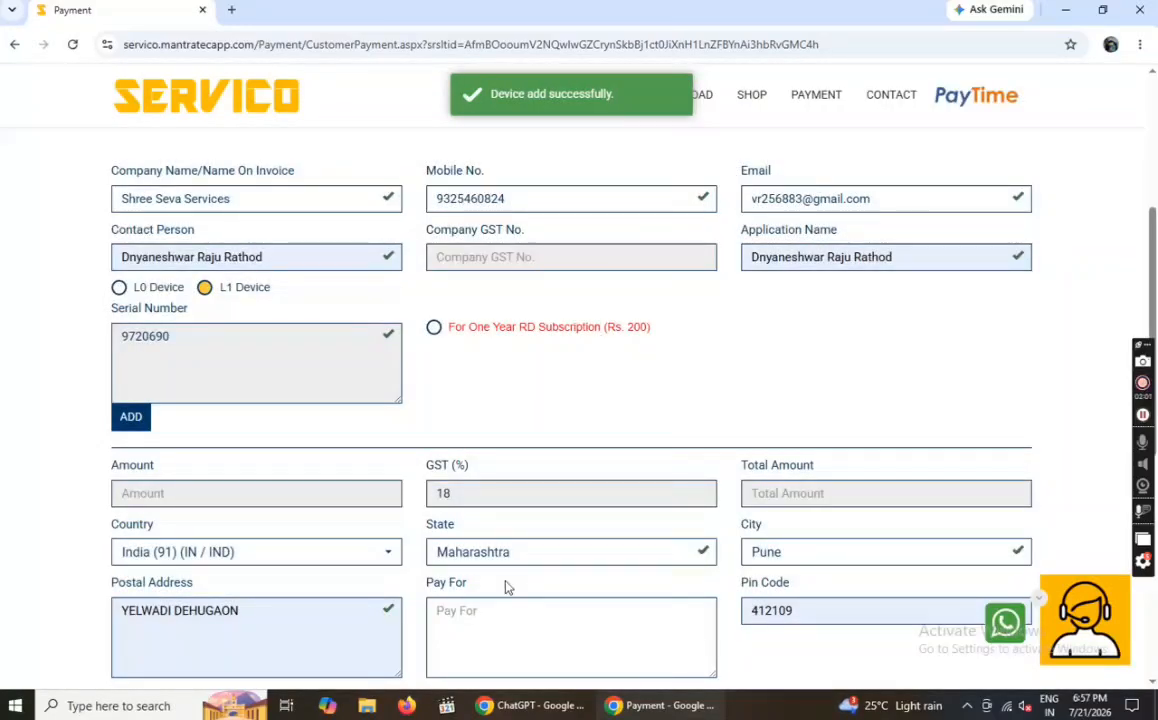
- Select the one-year RD subscription (Rs. 200) and check Amount 200, GST and Total 236.00
{"action": "scroll", "coordinate": [522, 514], "scroll_direction": "down", "scroll_amount": 2}
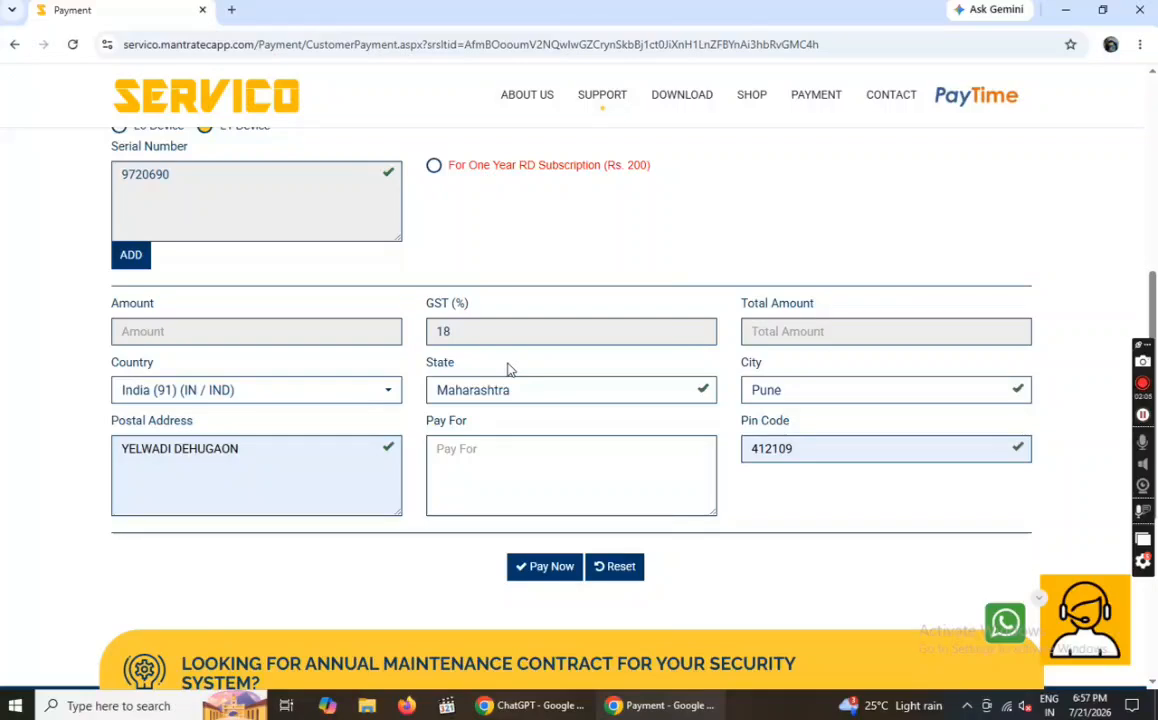
{"action": "left_click", "coordinate": [434, 167]}
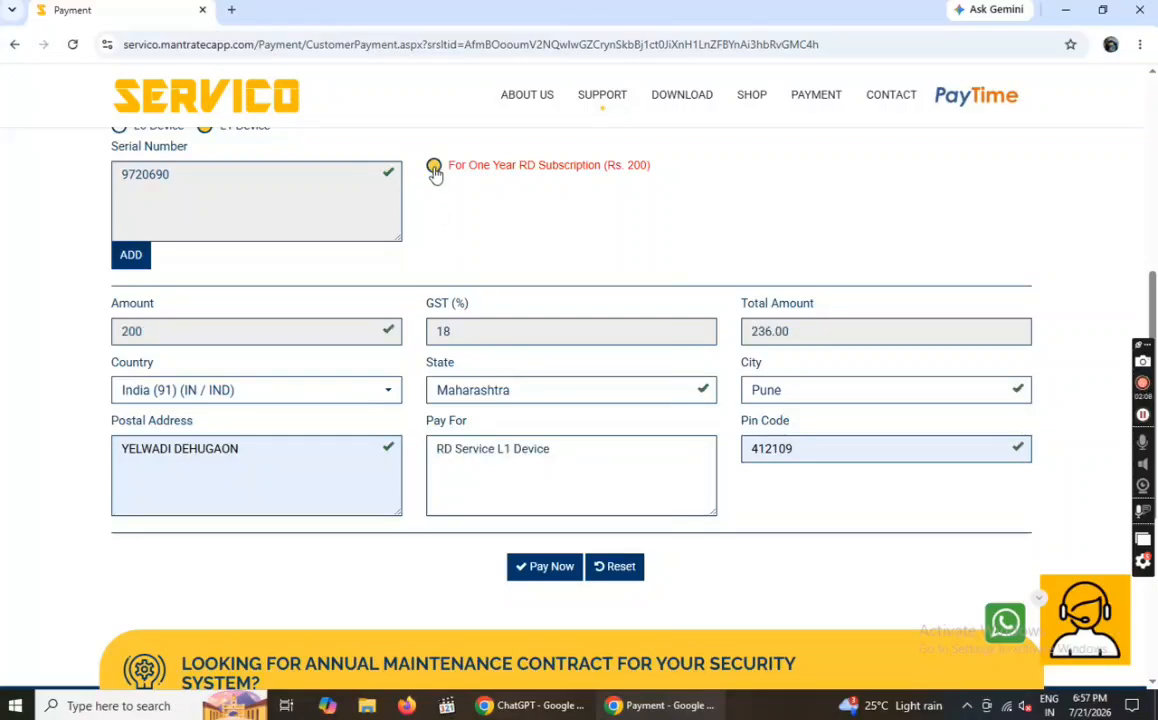
{"action": "left_click", "coordinate": [150, 337]}
{"action": "left_click", "coordinate": [445, 331]}
{"action": "left_click", "coordinate": [830, 322]}
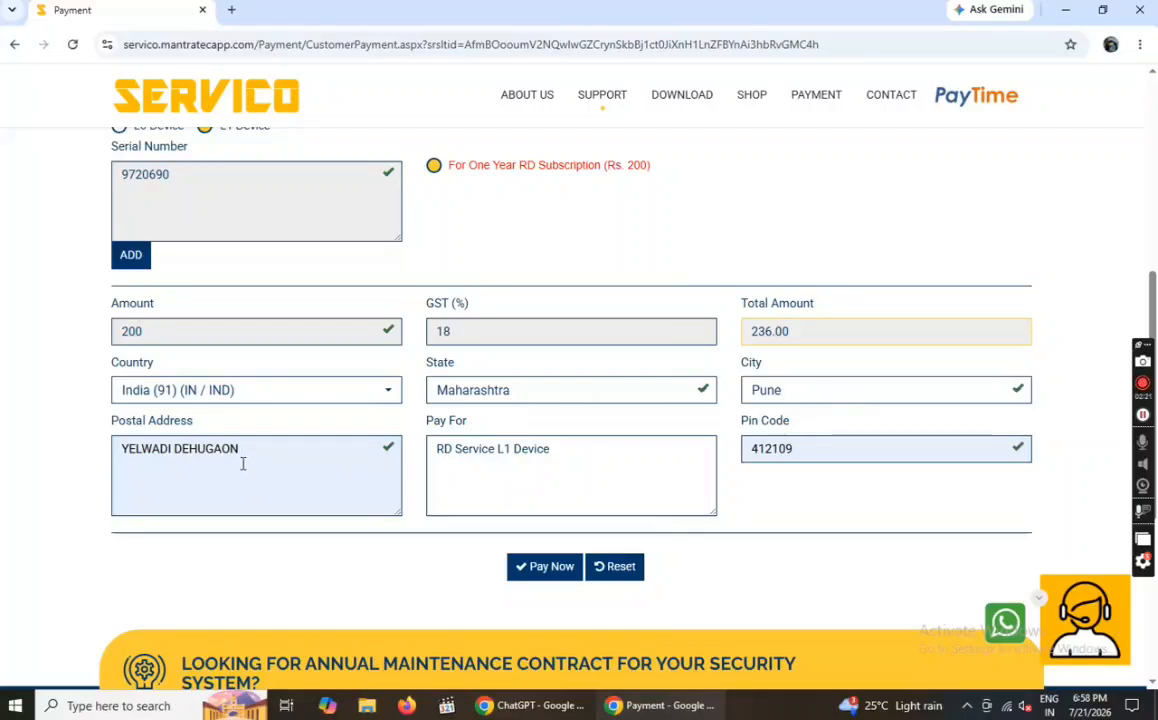
- Re-enter the pin code from the saved suggestion and submit the payment form
{"action": "left_click", "coordinate": [887, 455]}
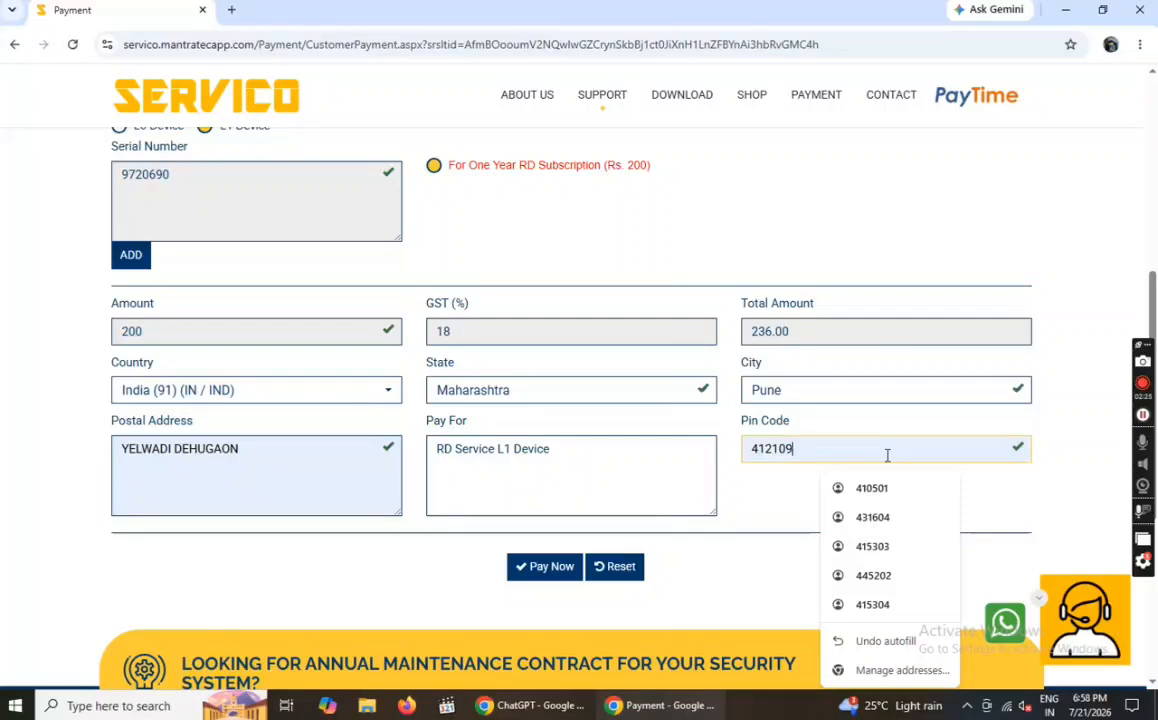
{"action": "key", "text": "BackSpace"}
{"action": "key", "text": "BackSpace"}
{"action": "key", "text": "BackSpace"}
{"action": "key", "text": "BackSpace"}
{"action": "key", "text": "BackSpace"}
{"action": "key", "text": "BackSpace"}
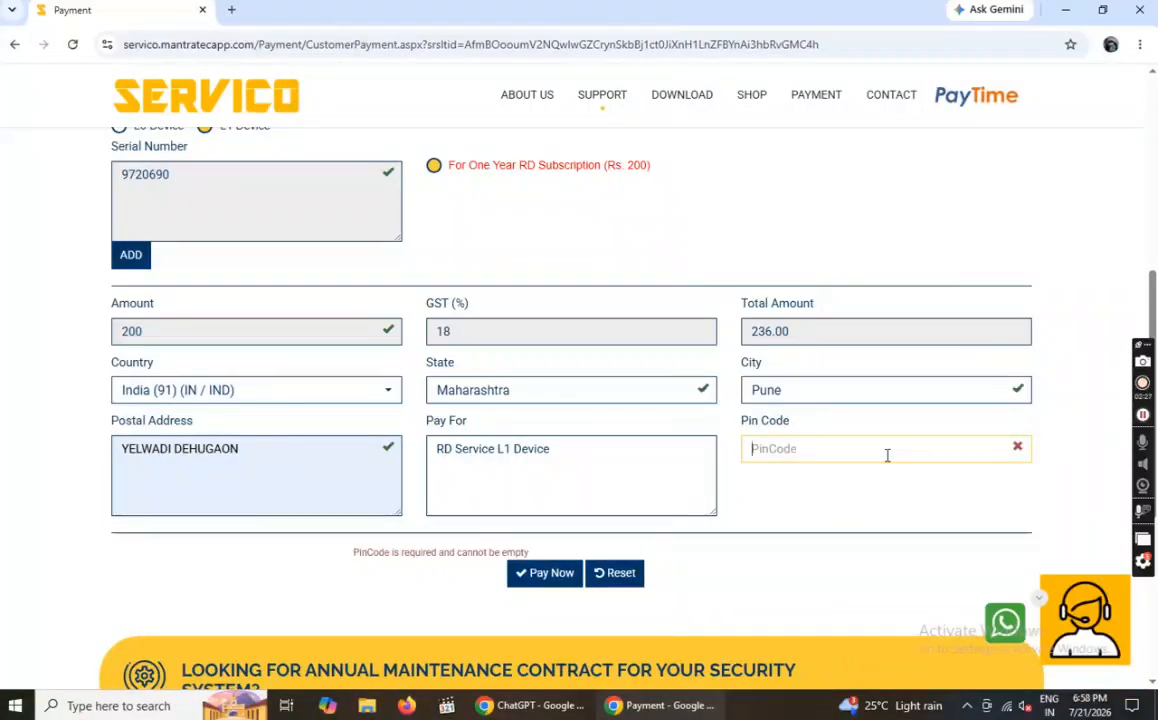
{"action": "type", "text": "412109"}
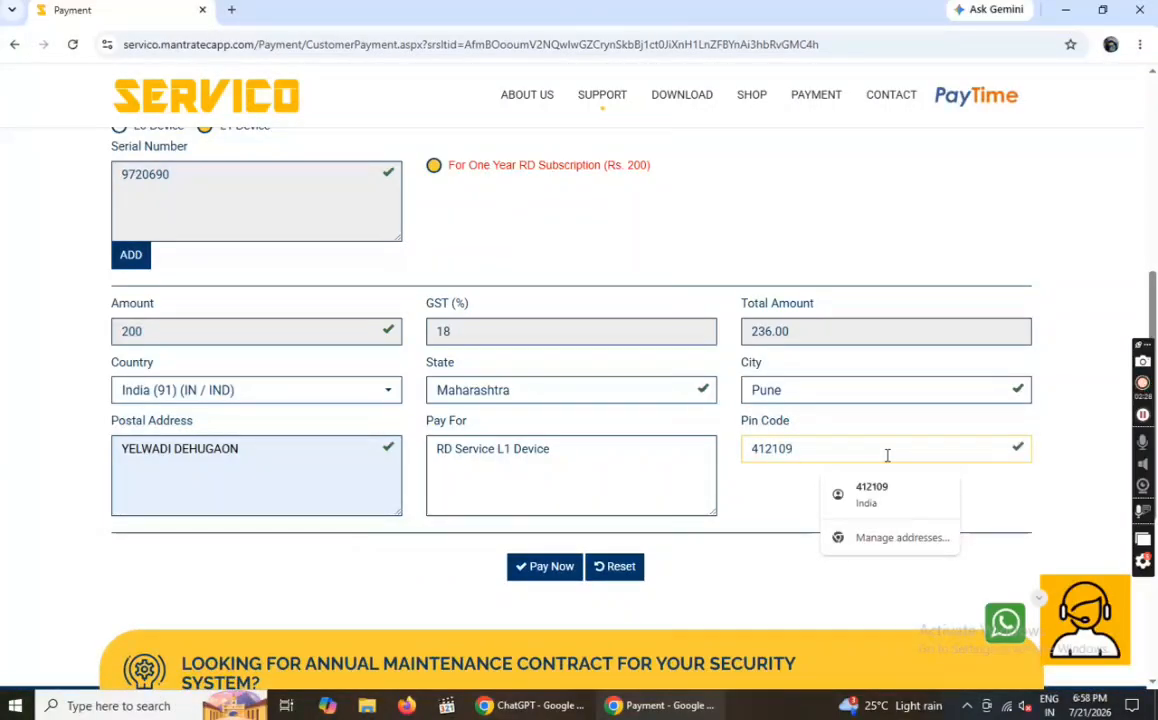
{"action": "left_click", "coordinate": [886, 500]}
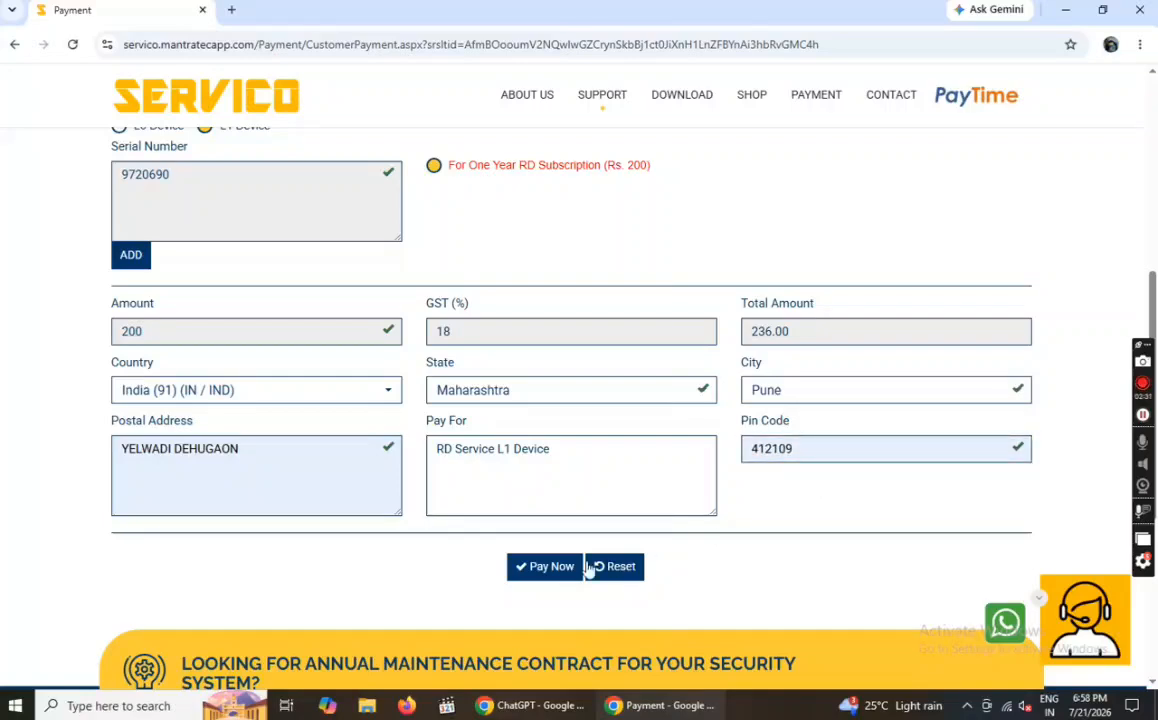
{"action": "left_click", "coordinate": [547, 568]}
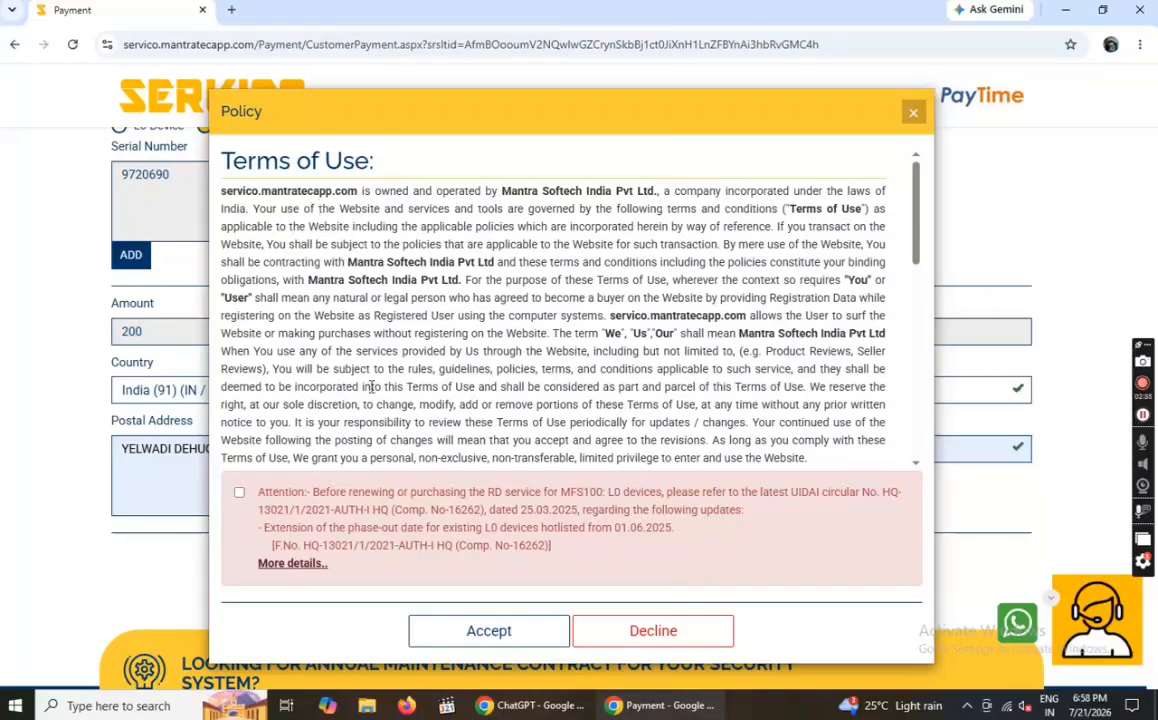
- Agree to the L0 devices attention notice, accept the terms, and decline Chrome's address update
{"action": "scroll", "coordinate": [425, 407], "scroll_direction": "down", "scroll_amount": 10}
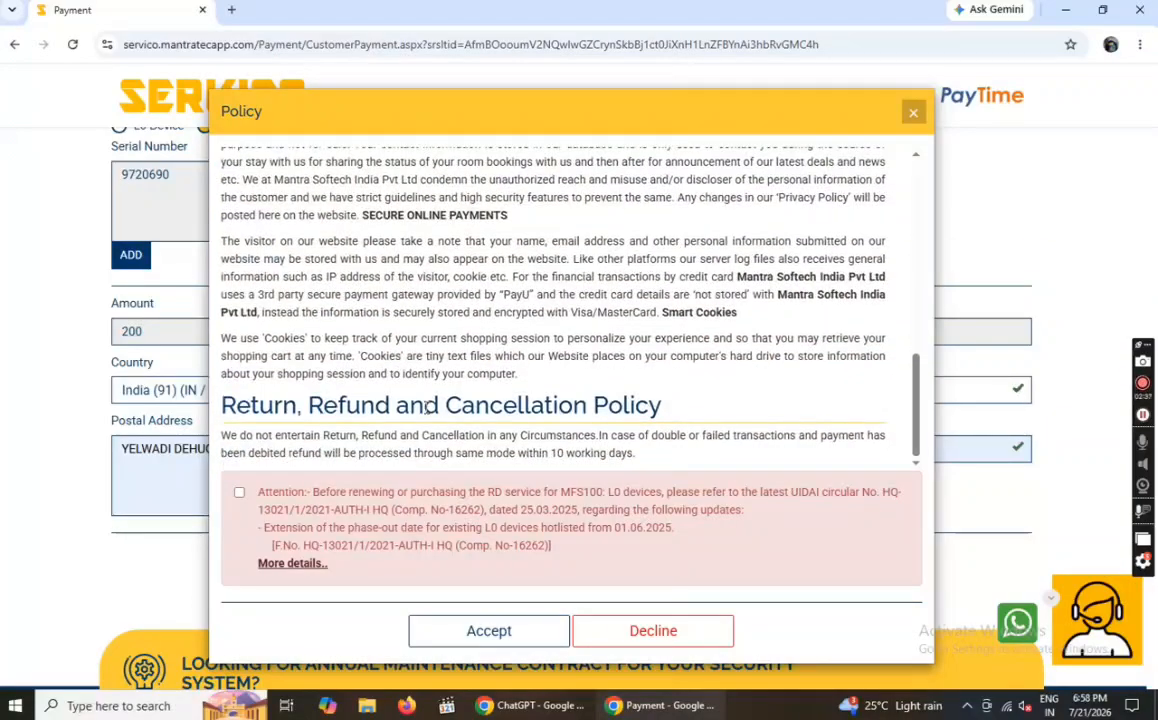
{"action": "scroll", "coordinate": [425, 407], "scroll_direction": "up", "scroll_amount": 10}
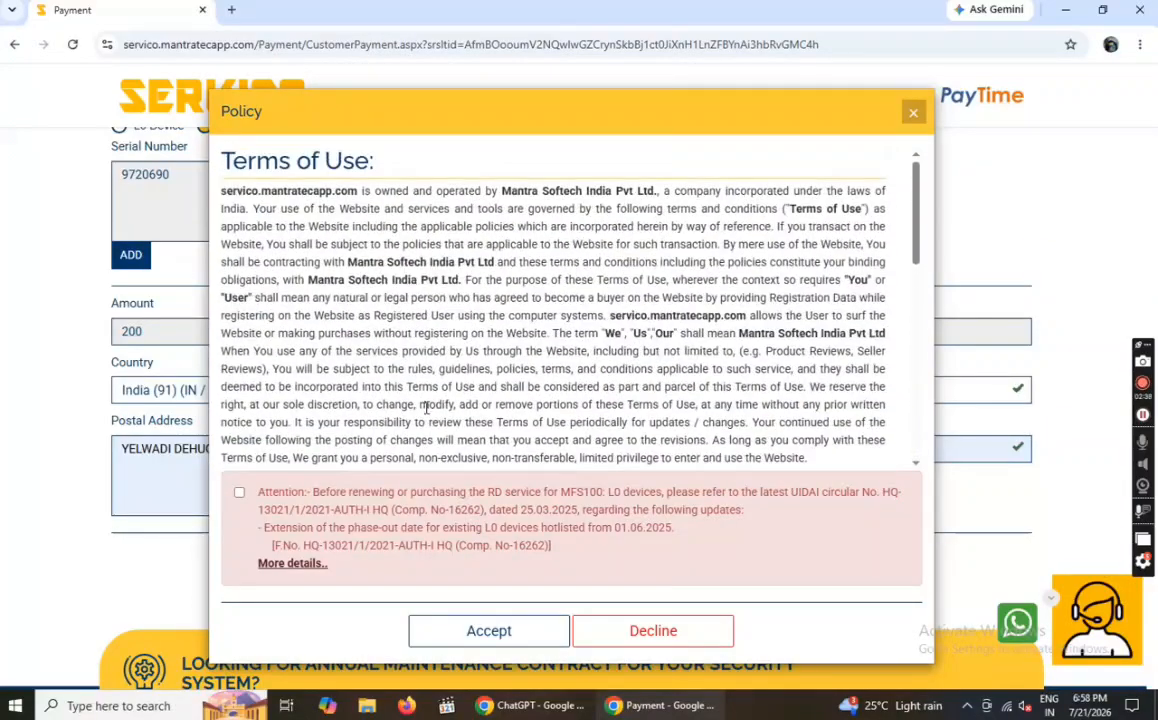
{"action": "left_click", "coordinate": [240, 493]}
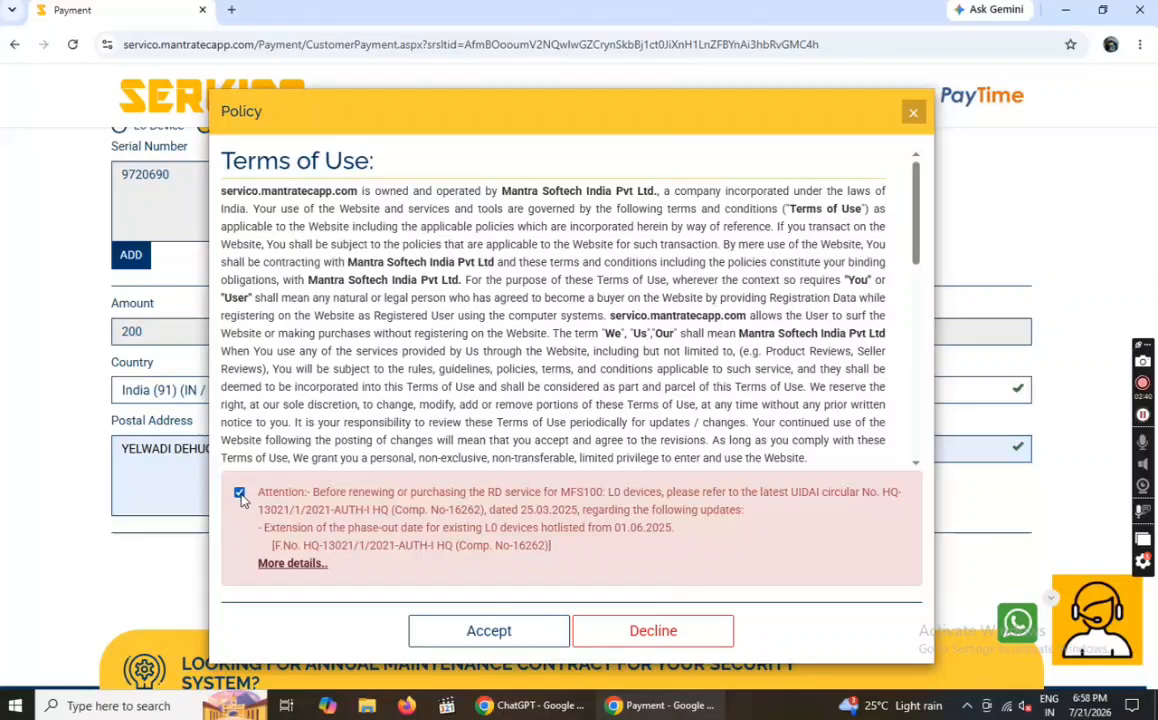
{"action": "left_click", "coordinate": [519, 630]}
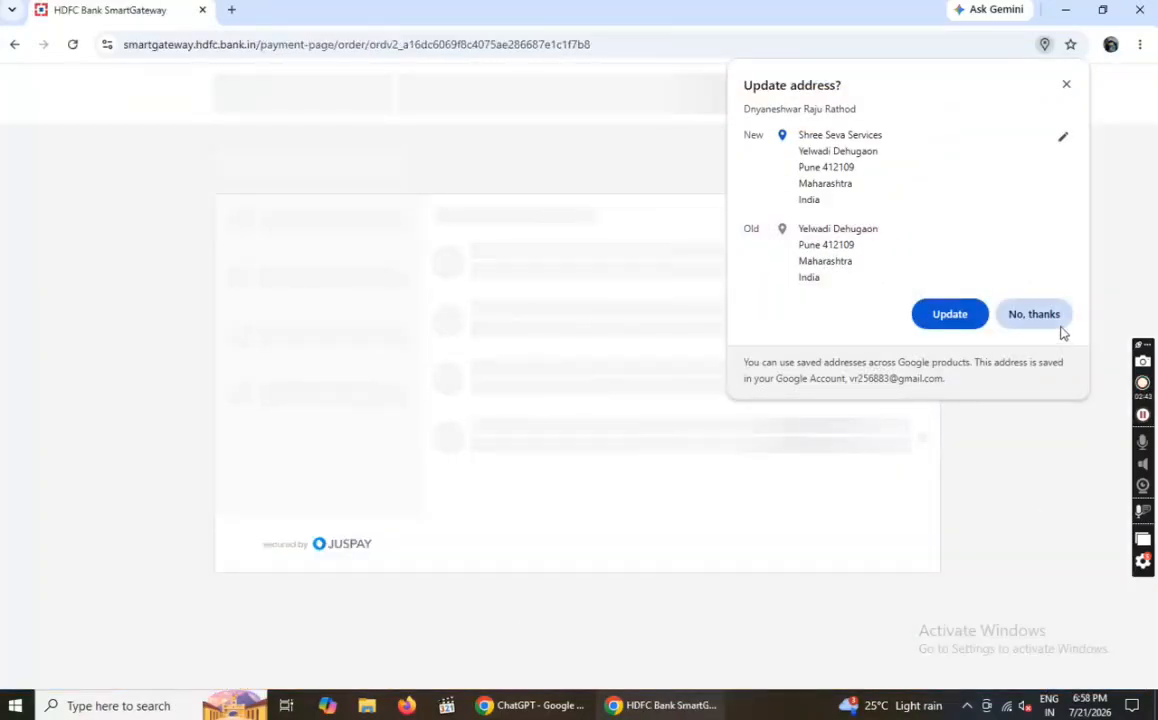
{"action": "left_click", "coordinate": [1050, 322]}
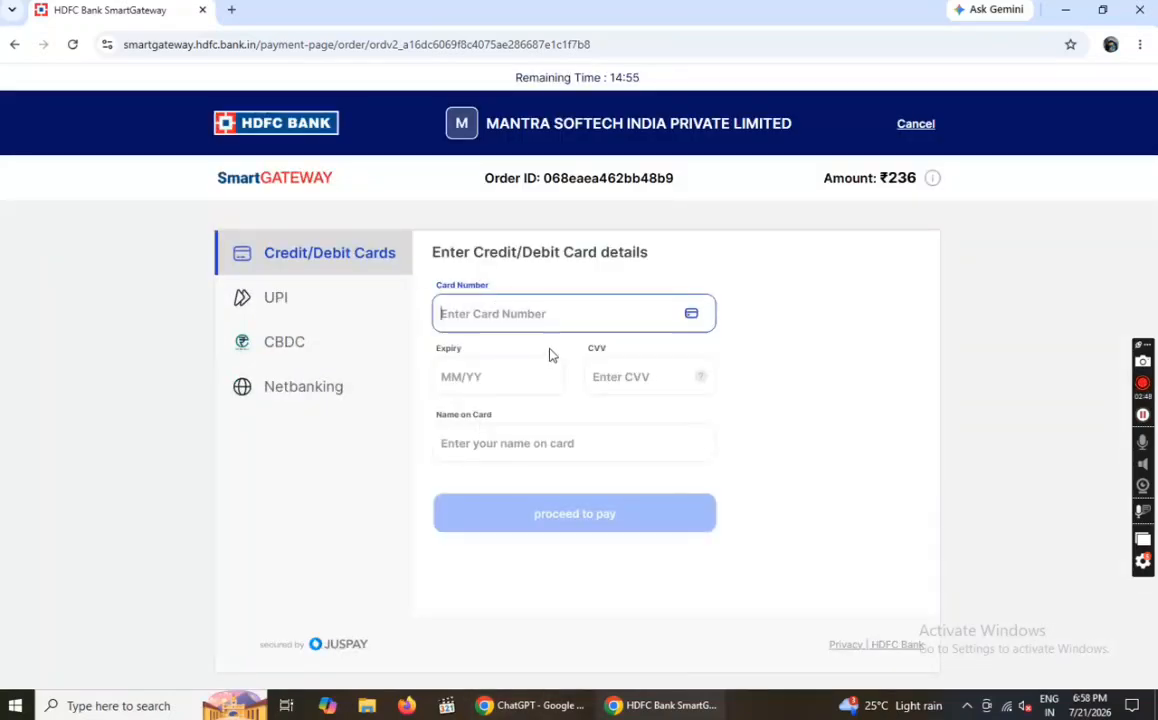
- Choose UPI payment, generate the QR code, and pause the screen recording
{"action": "left_click", "coordinate": [289, 306]}
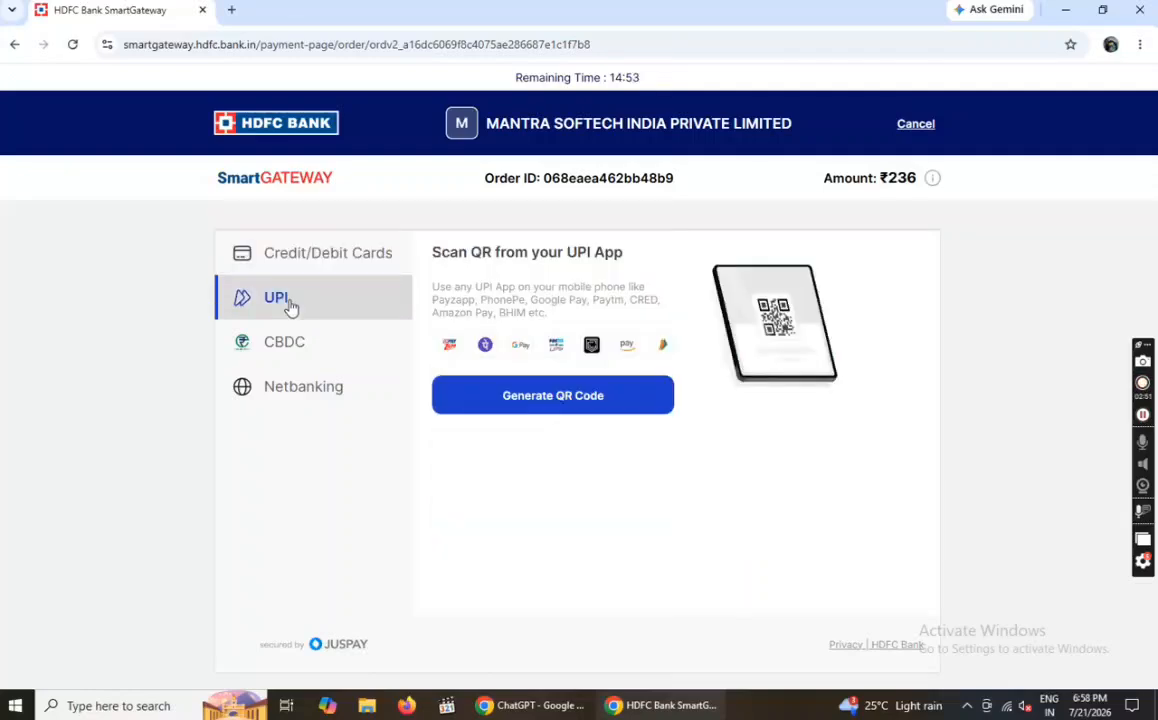
{"action": "left_click", "coordinate": [564, 402]}
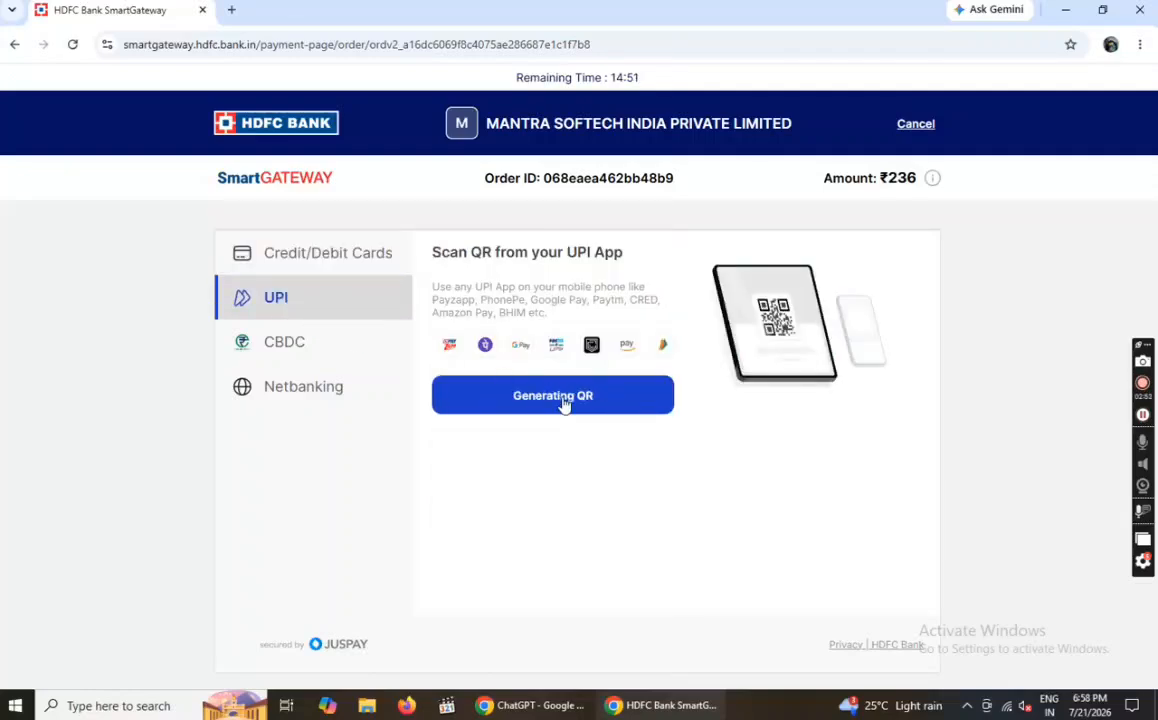
{"action": "left_click", "coordinate": [1142, 414]}
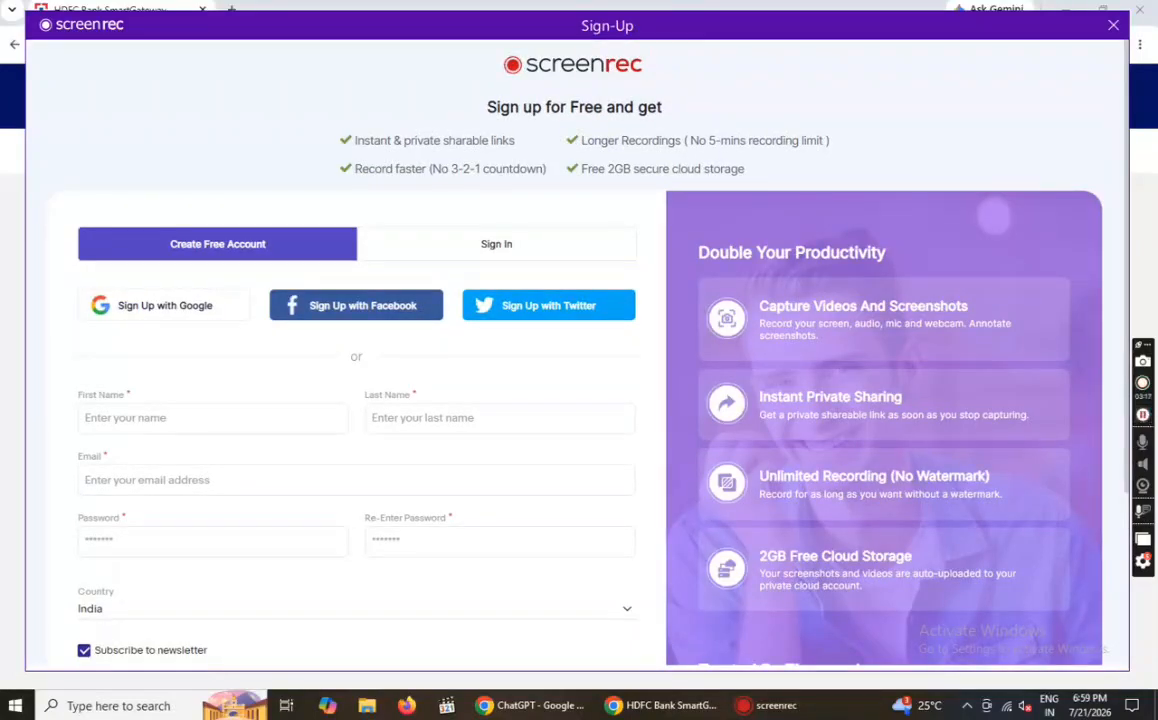
- Dismiss the ScreenRec sign-up window twice, toggling the recording pause in between
{"action": "left_click", "coordinate": [1113, 27]}
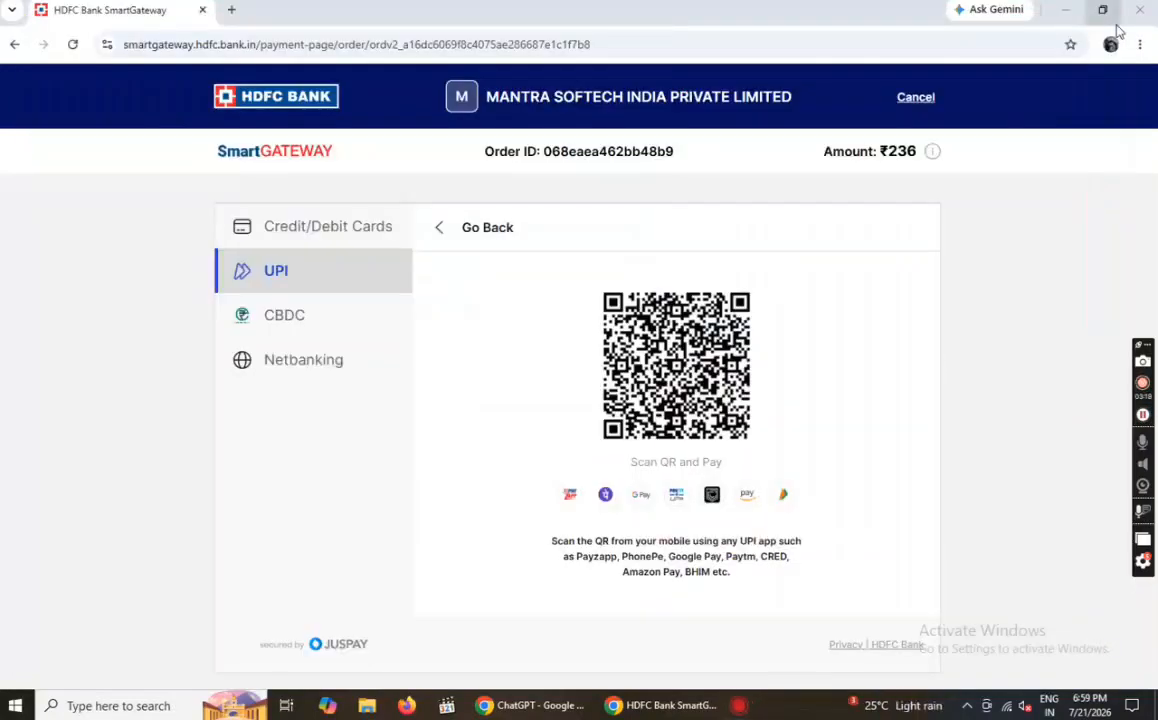
{"action": "left_click", "coordinate": [1143, 415]}
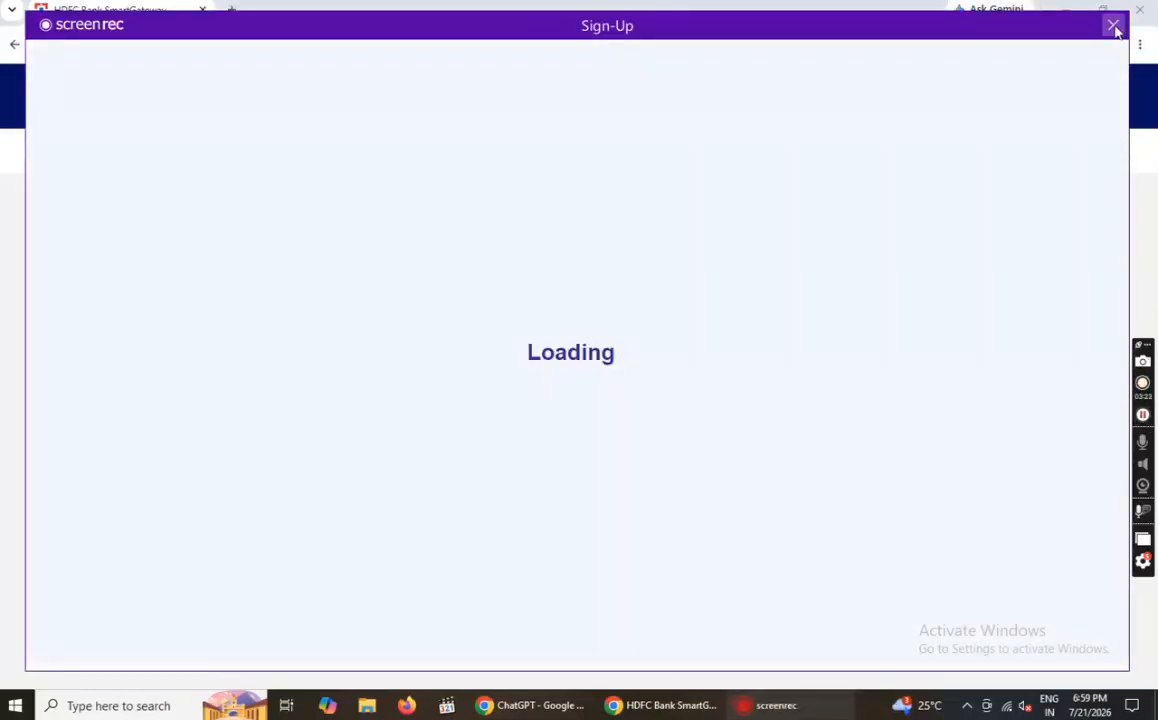
{"action": "left_click", "coordinate": [1114, 27]}
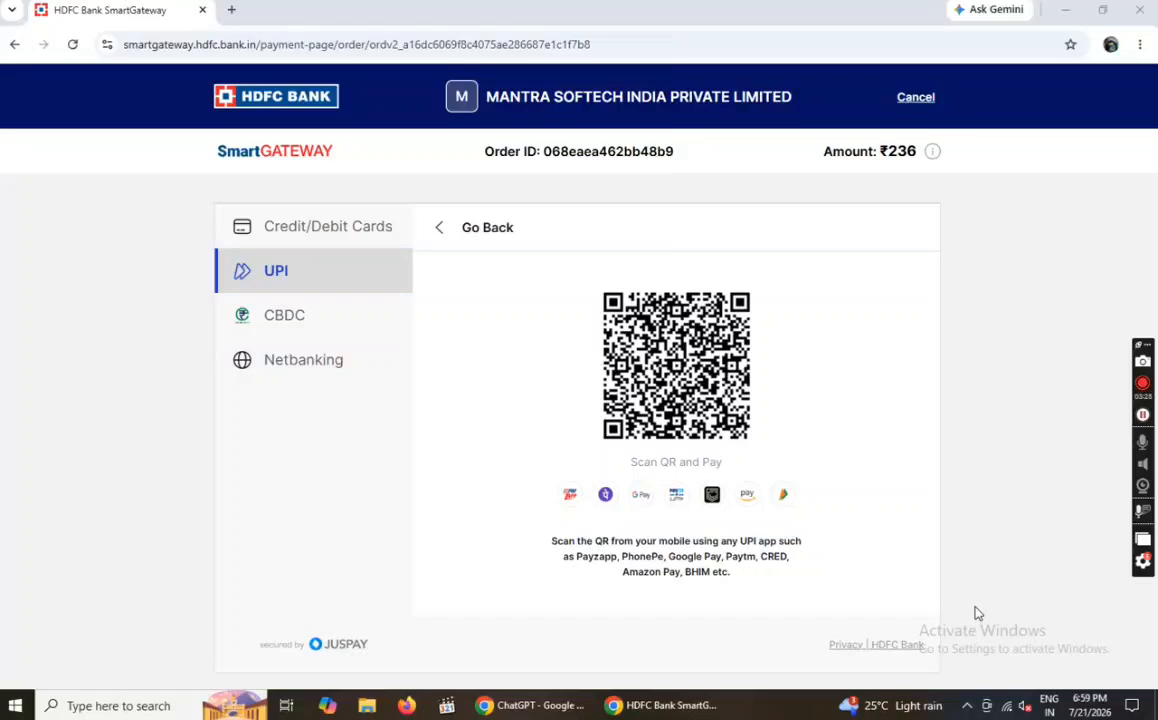